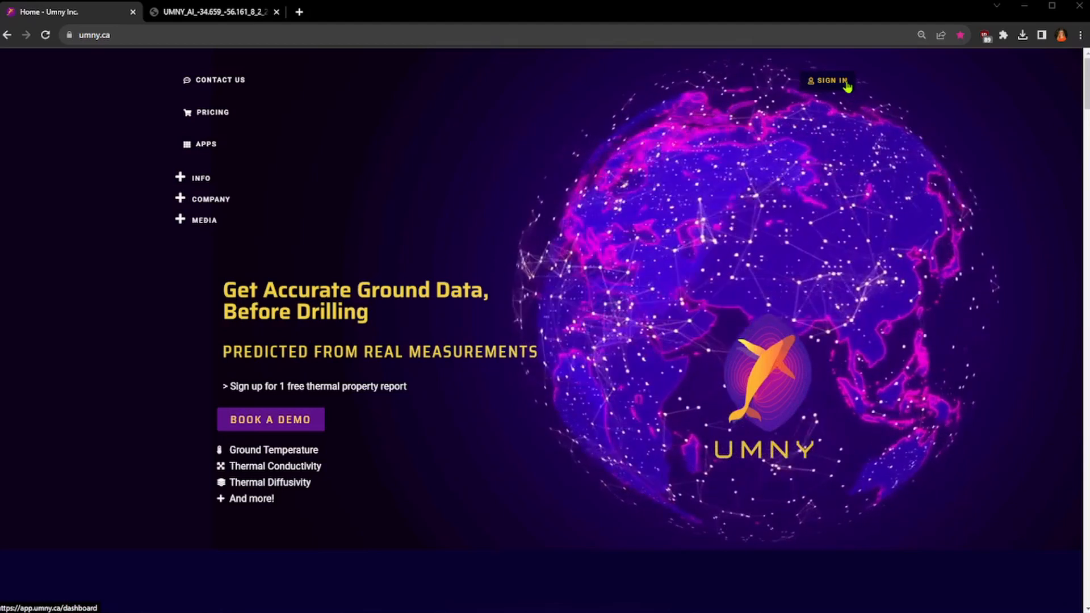
Step: Open the sign-in page, look at the sign-up form, and log in to the existing account with the saved credentials
{"action": "left_click", "coordinate": [834, 84]}
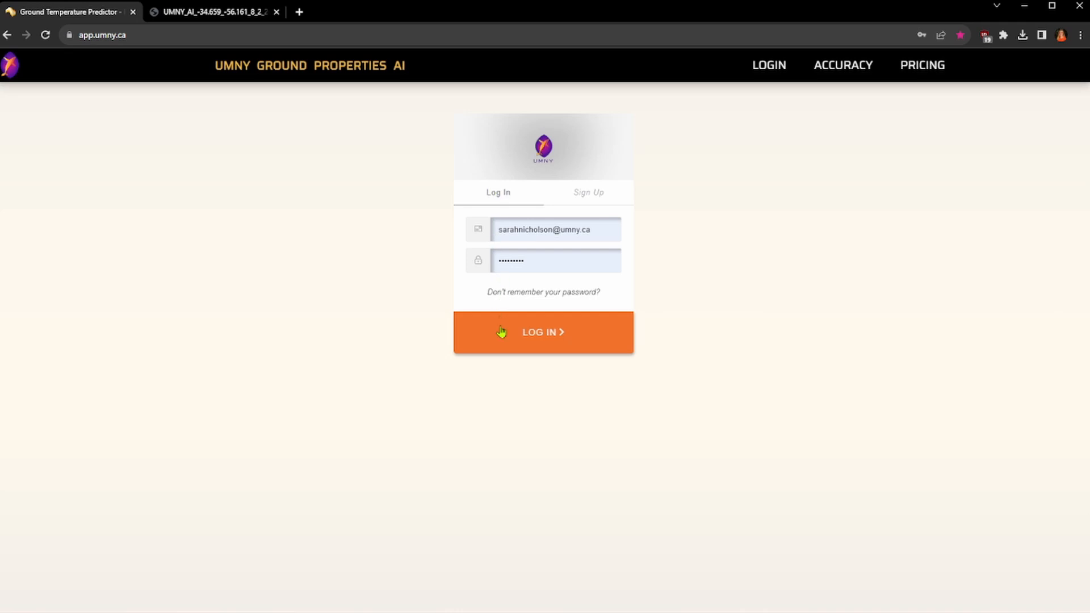
{"action": "left_click", "coordinate": [599, 192]}
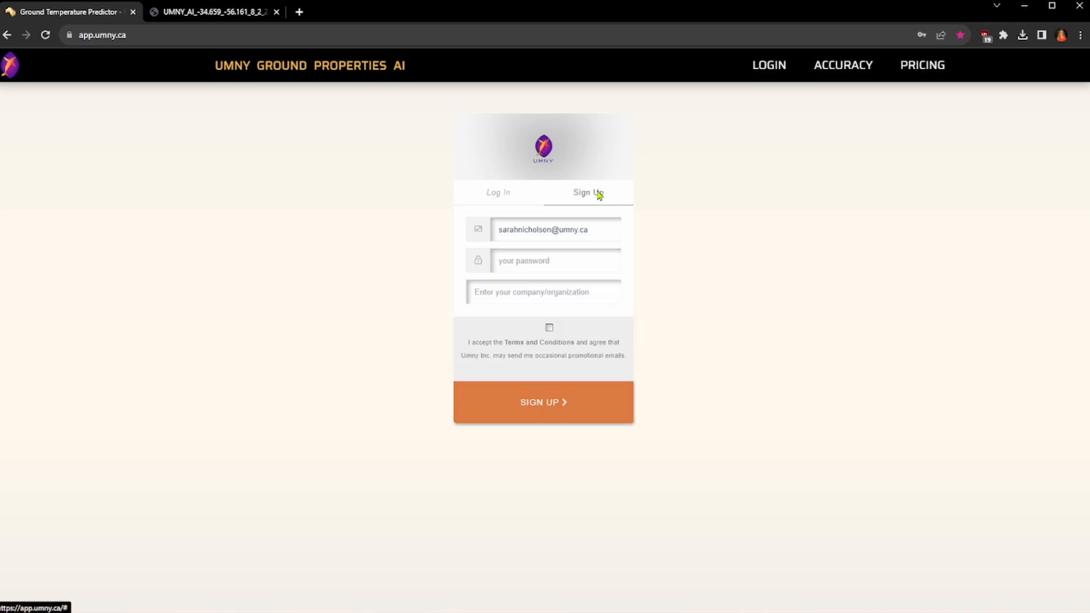
{"action": "left_click", "coordinate": [511, 200]}
{"action": "left_click", "coordinate": [523, 328]}
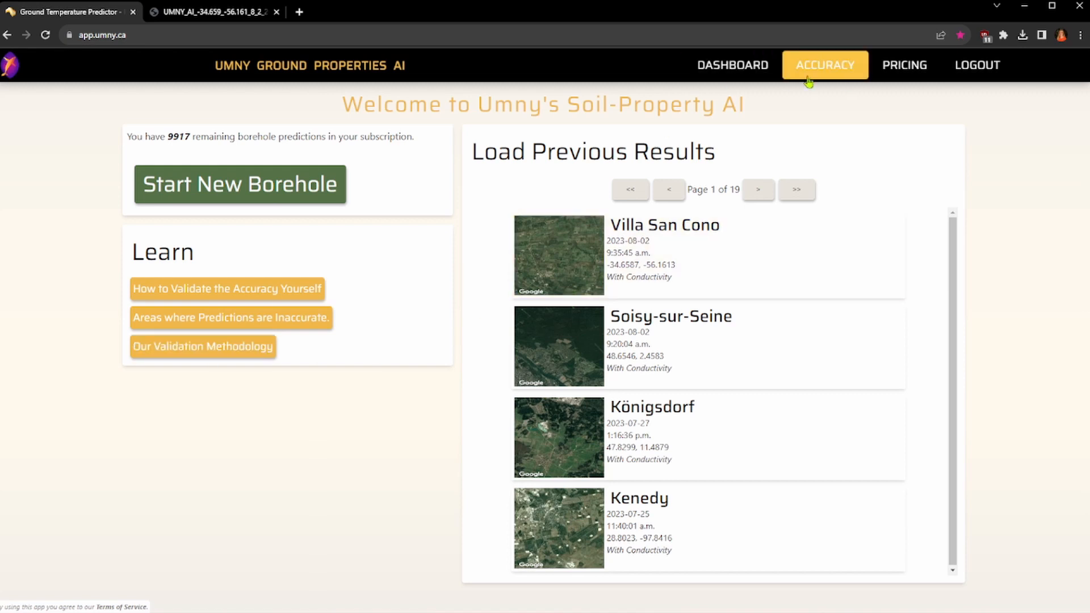
Step: Show the accuracy options and start a new borehole prediction
{"action": "mouse_move", "coordinate": [813, 79]}
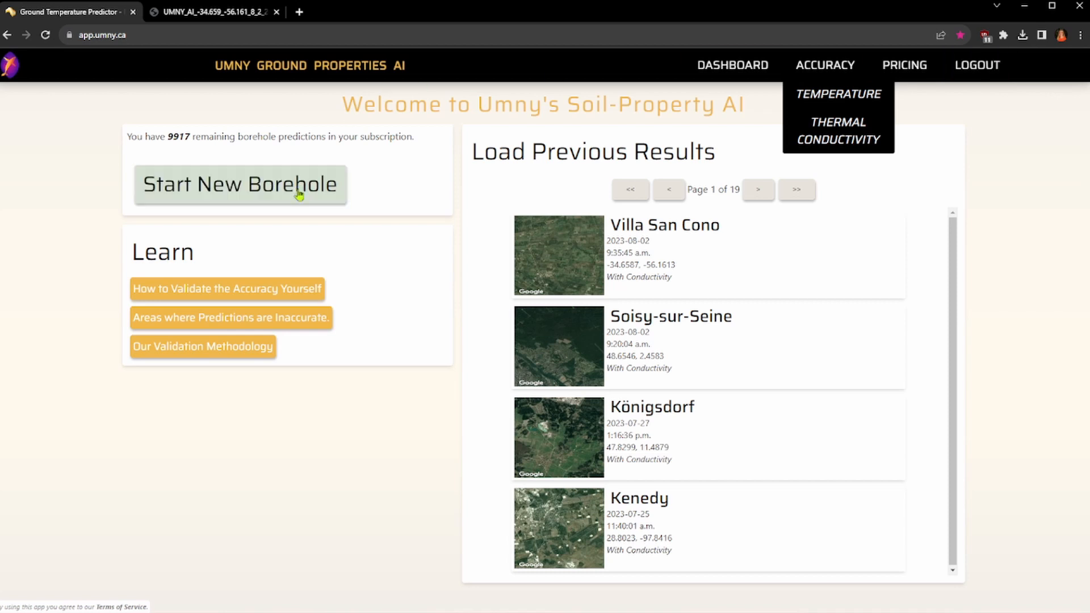
{"action": "left_click", "coordinate": [437, 194]}
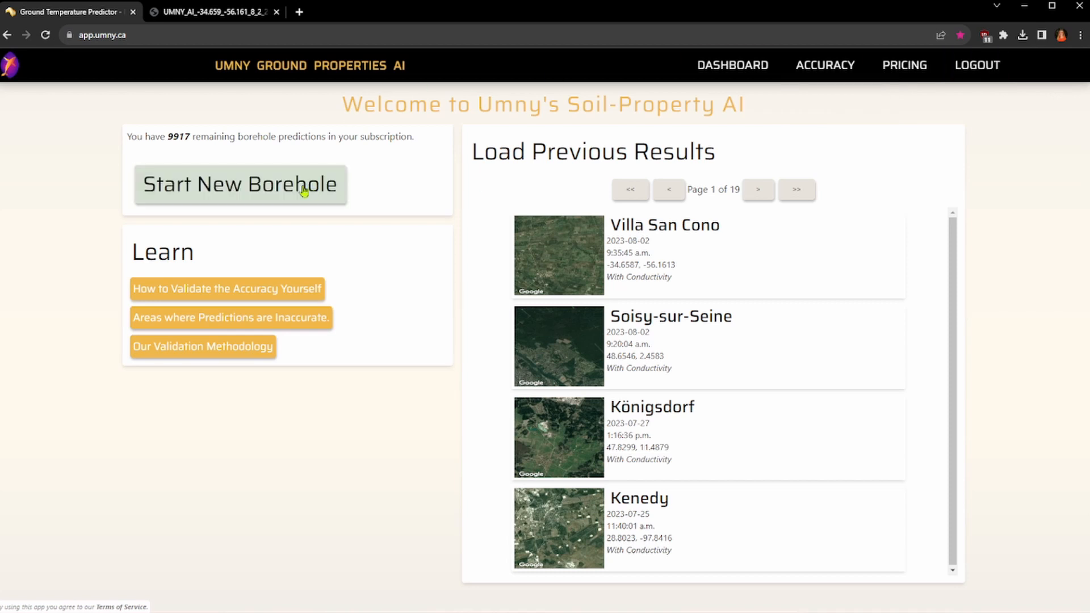
{"action": "left_click", "coordinate": [281, 191]}
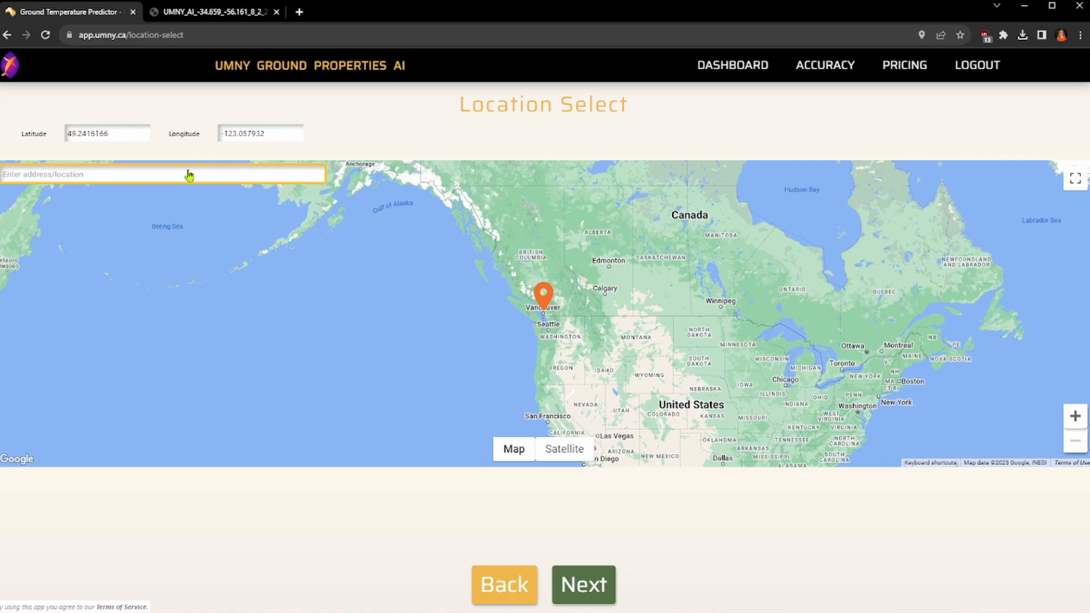
Step: Set the borehole location on the map just north of Starbuck, southwest of Winnipeg, at latitude 49.78223 and longitude -97.59874
{"action": "left_click_drag", "start_coordinate": [713, 230], "coordinate": [593, 337]}
{"action": "left_click_drag", "start_coordinate": [566, 245], "coordinate": [350, 281]}
{"action": "left_click_drag", "start_coordinate": [540, 388], "coordinate": [443, 222]}
{"action": "left_click_drag", "start_coordinate": [400, 324], "coordinate": [572, 329]}
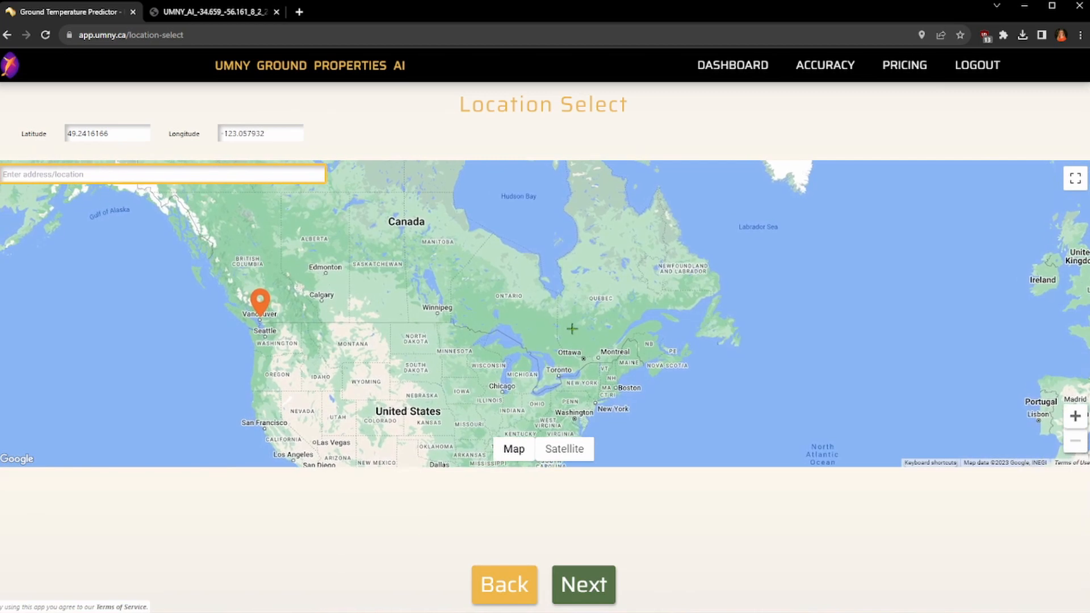
{"action": "left_click", "coordinate": [436, 313]}
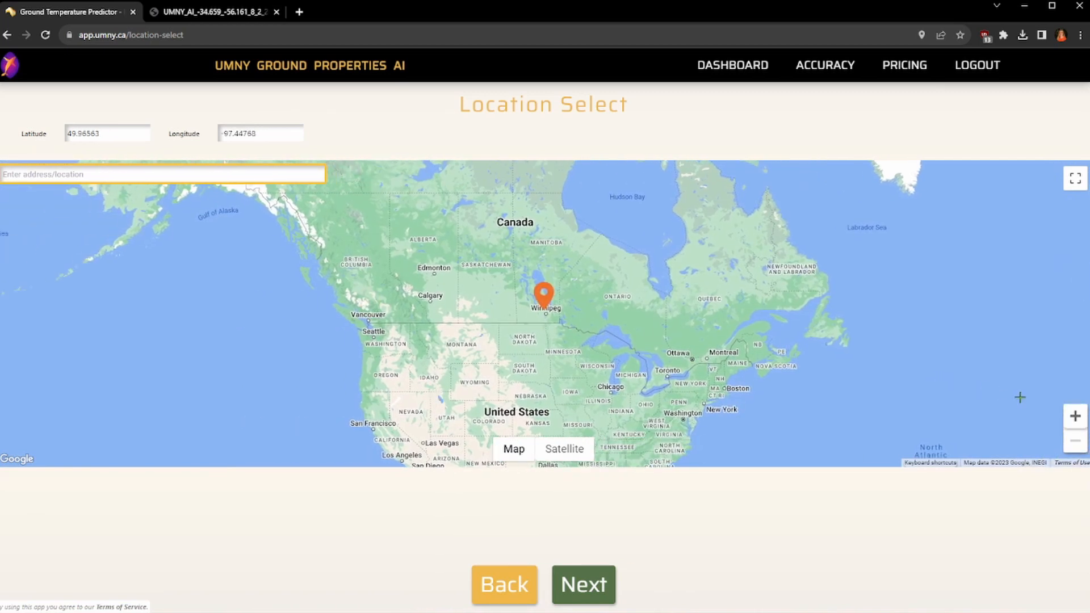
{"action": "left_click", "coordinate": [1075, 416]}
{"action": "left_click", "coordinate": [1075, 416]}
{"action": "left_click", "coordinate": [1076, 416]}
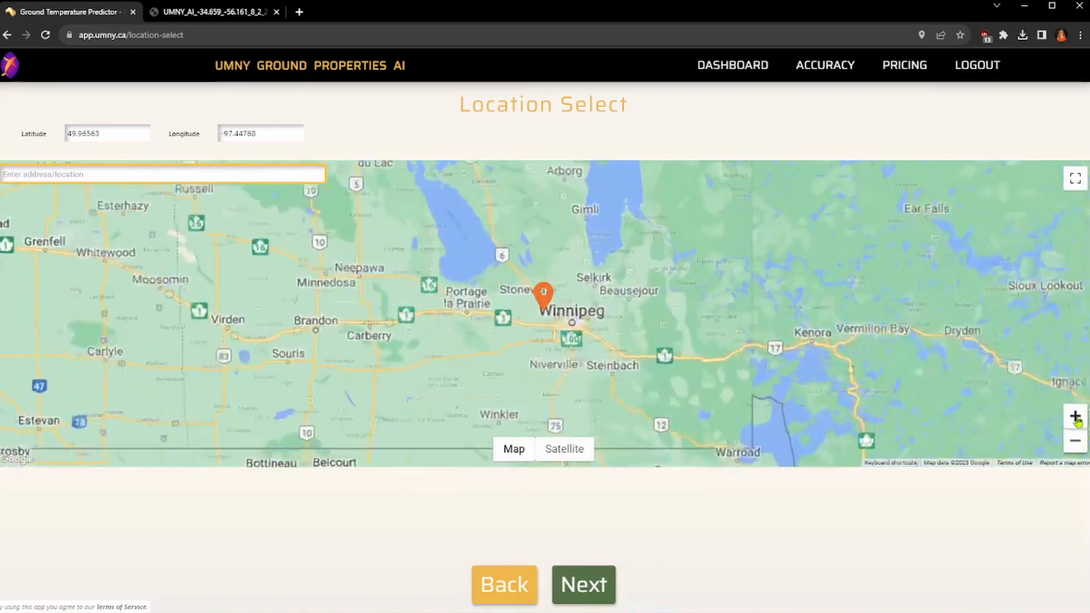
{"action": "left_click", "coordinate": [1075, 416]}
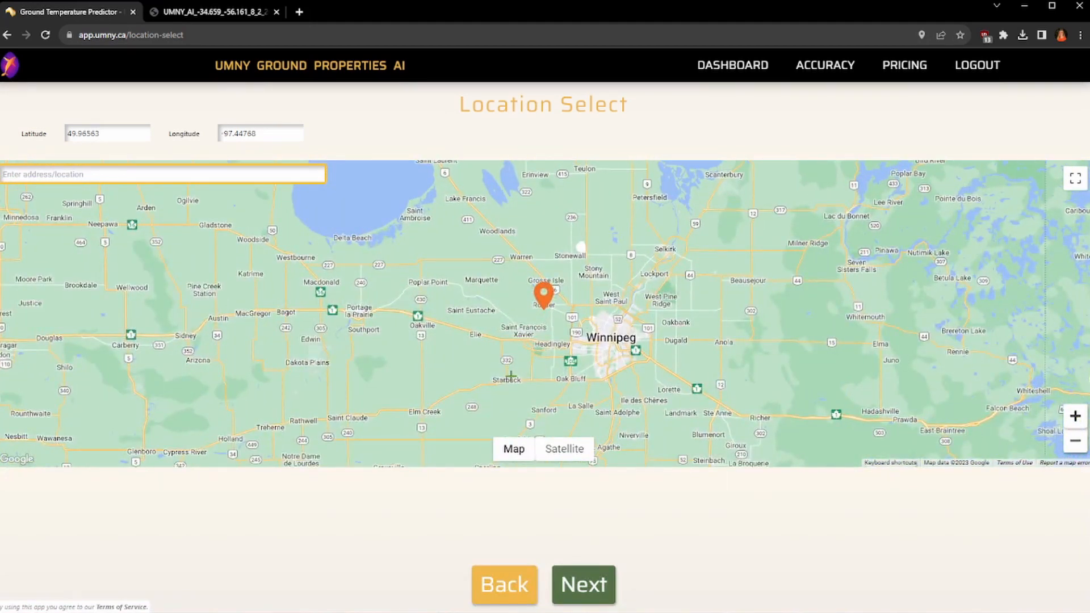
{"action": "left_click", "coordinate": [511, 375]}
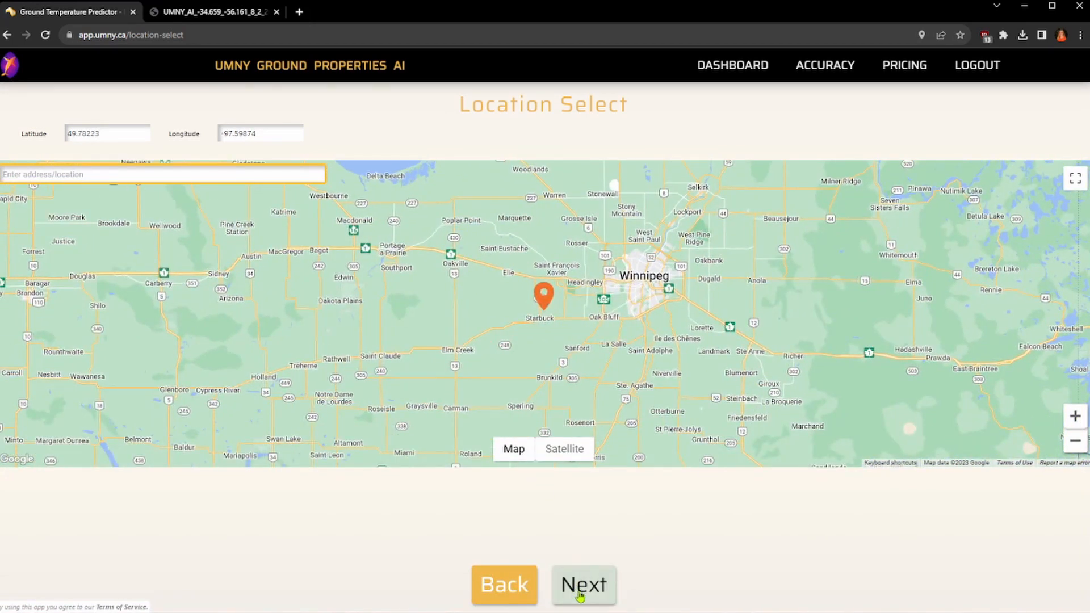
Step: Confirm the borehole location and choose the prediction With Thermal Properties
{"action": "left_click", "coordinate": [583, 590]}
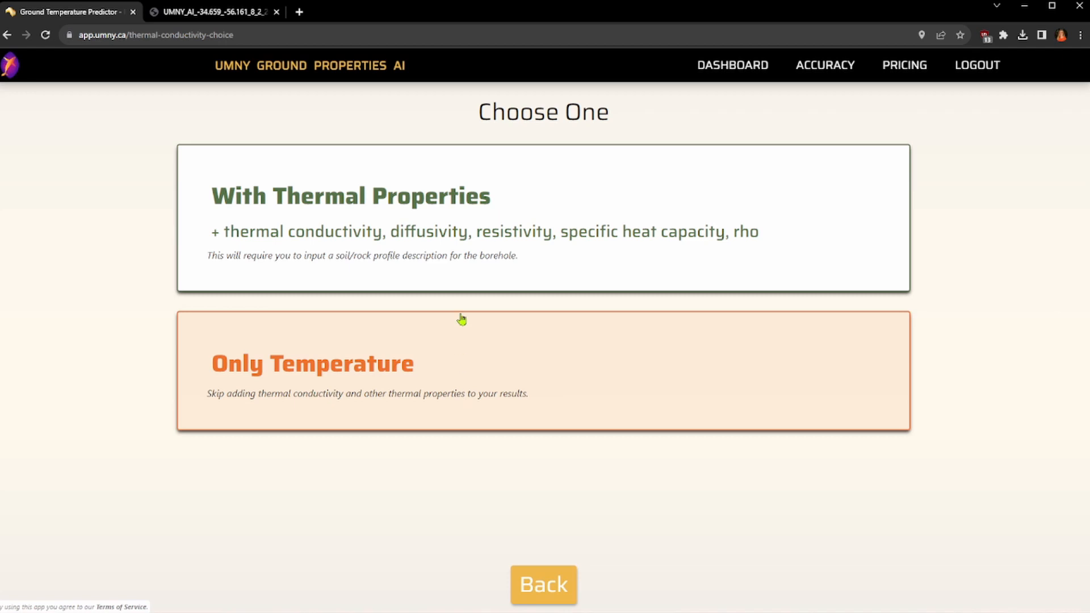
{"action": "left_click", "coordinate": [587, 205]}
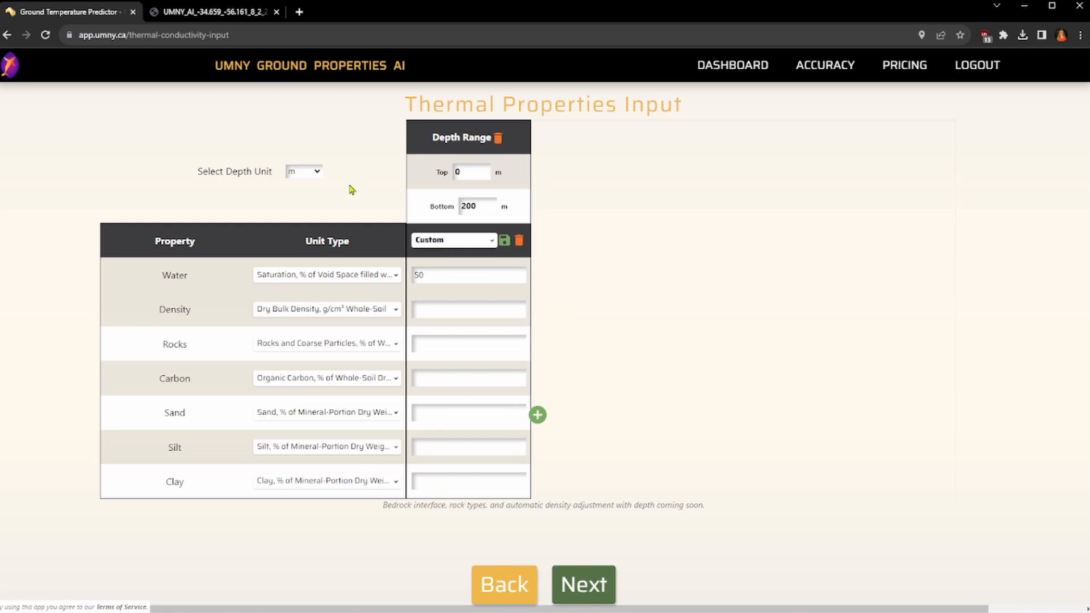
Step: Switch the depth unit to ft and back to m
{"action": "left_click", "coordinate": [293, 170]}
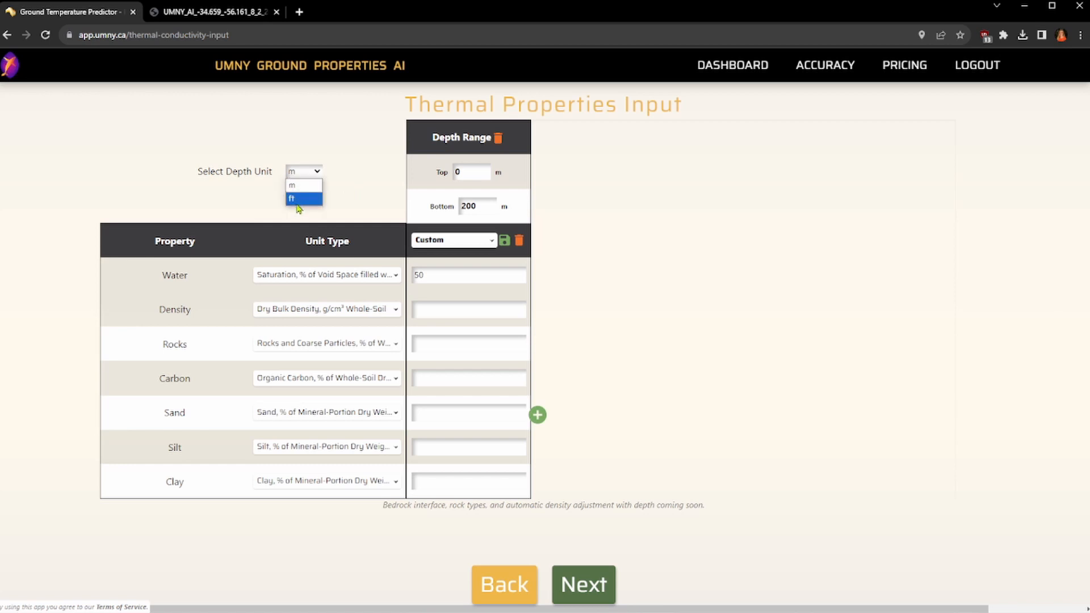
{"action": "left_click", "coordinate": [297, 202]}
{"action": "left_click", "coordinate": [301, 172]}
{"action": "left_click", "coordinate": [301, 185]}
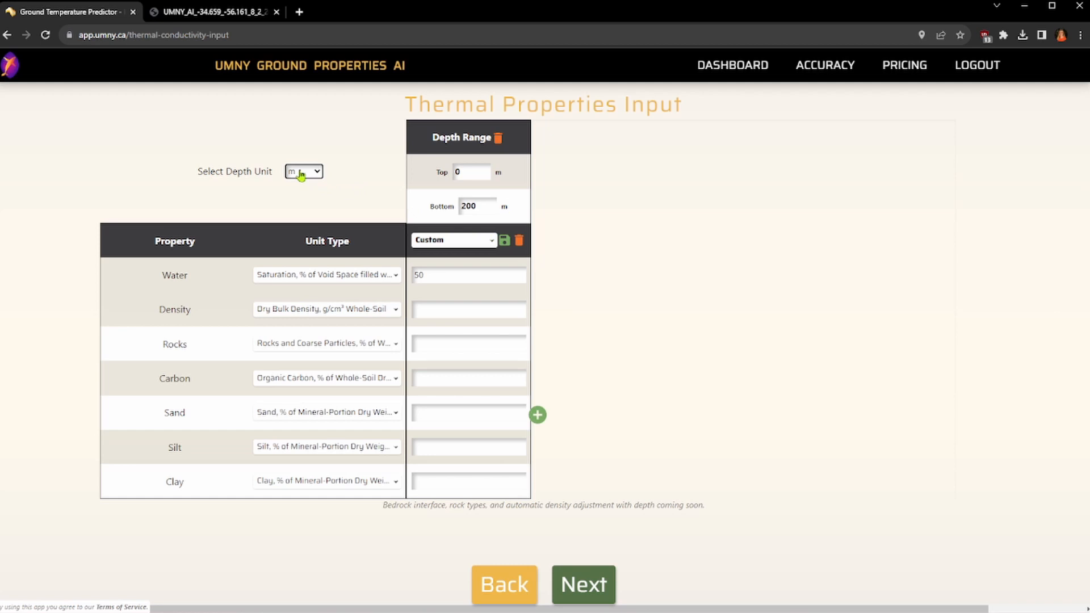
Step: Set the first layer's bottom depth to 2 m and its soil type to Sandy Silt
{"action": "left_click_drag", "start_coordinate": [483, 207], "coordinate": [465, 210]}
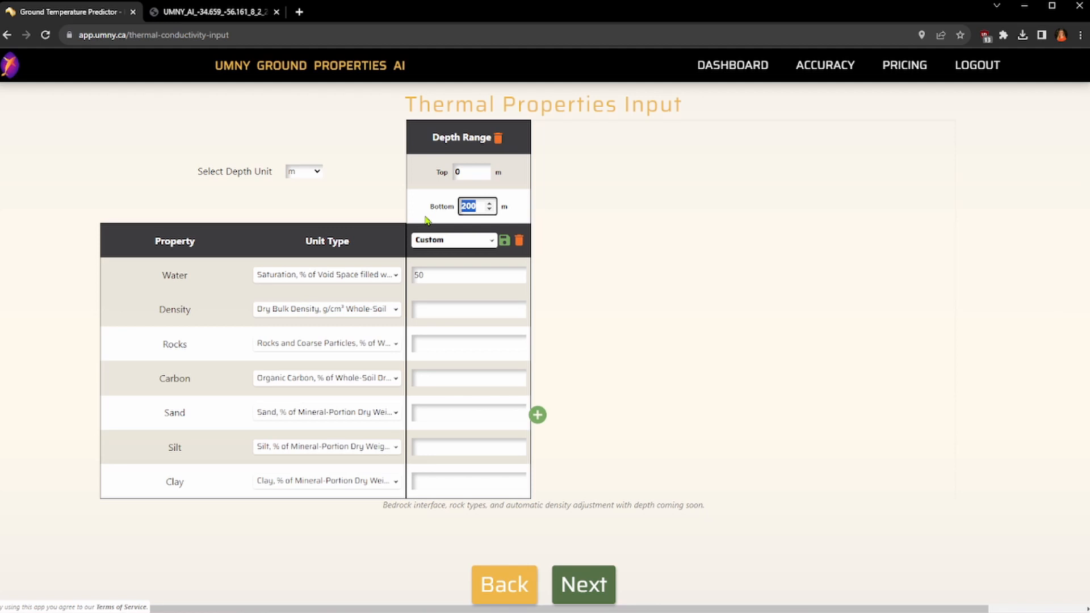
{"action": "type", "text": "2"}
{"action": "left_click", "coordinate": [456, 241]}
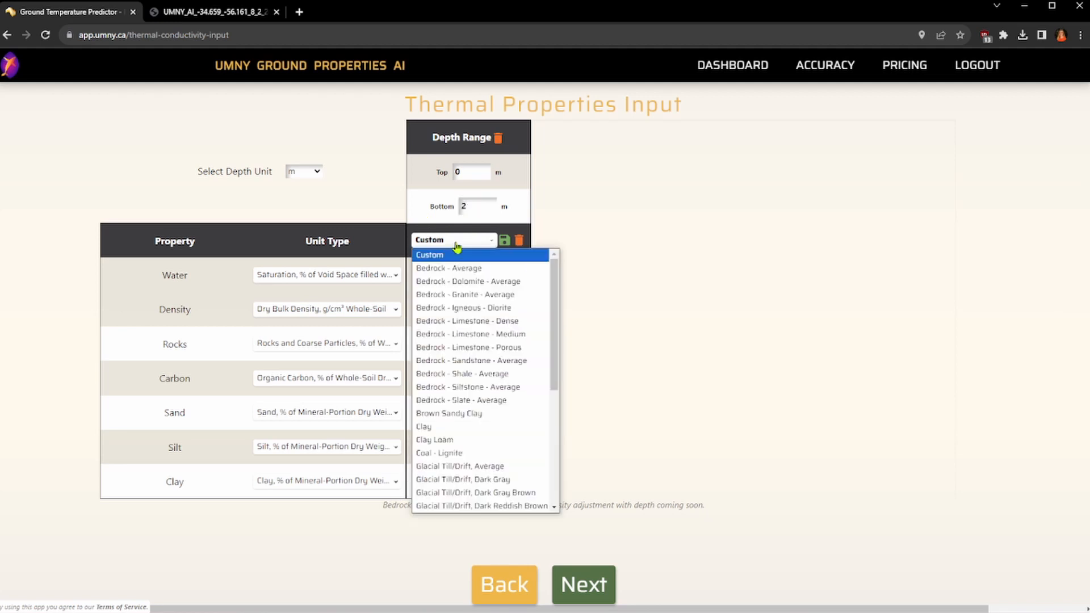
{"action": "scroll", "coordinate": [555, 312], "scroll_direction": "down", "scroll_amount": 5}
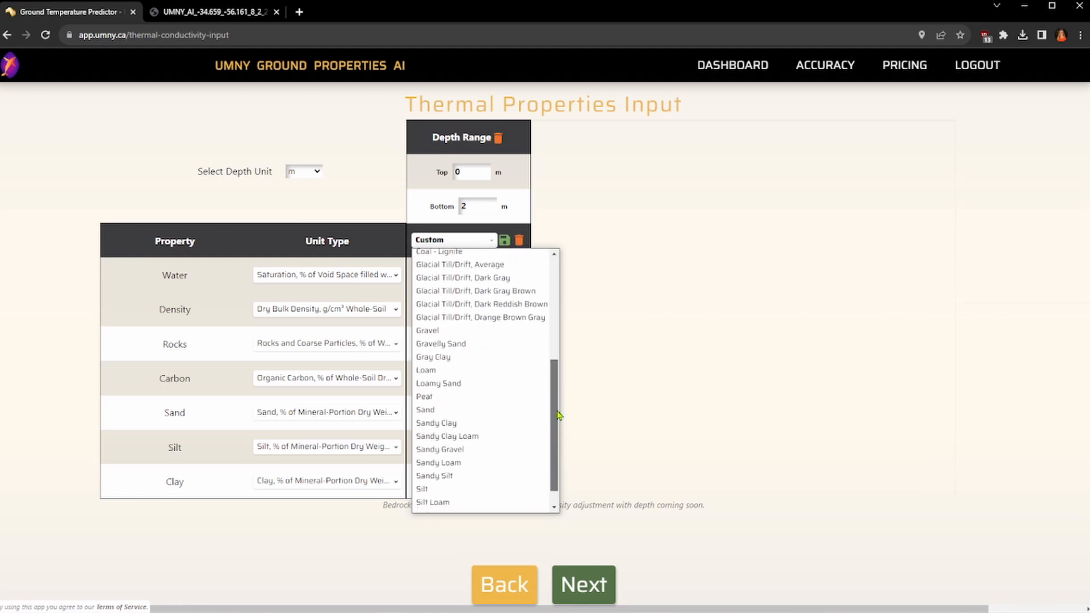
{"action": "left_click", "coordinate": [461, 454]}
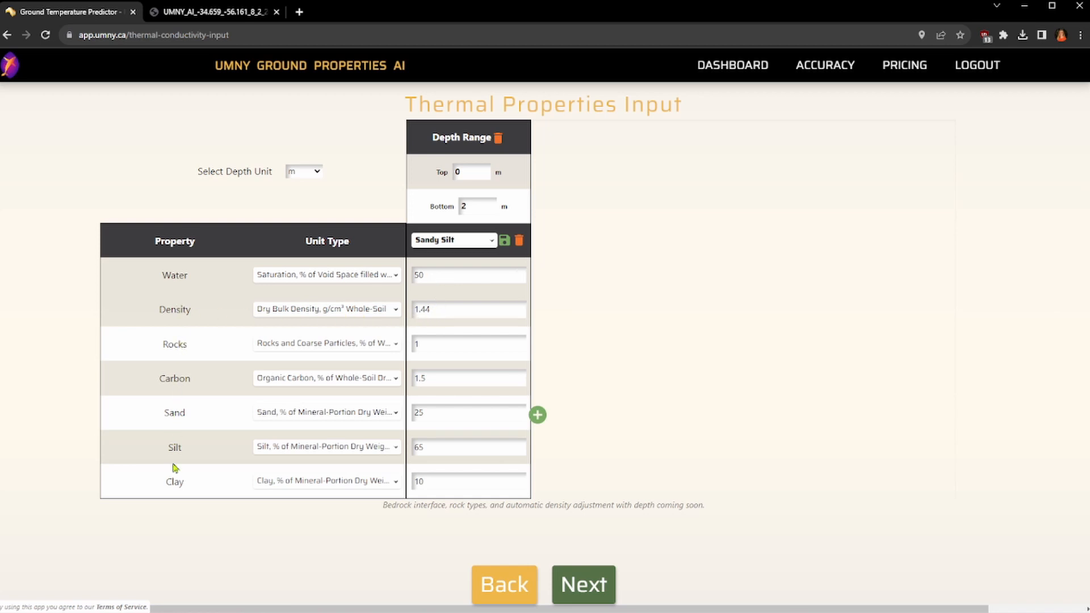
{"action": "left_click", "coordinate": [463, 243]}
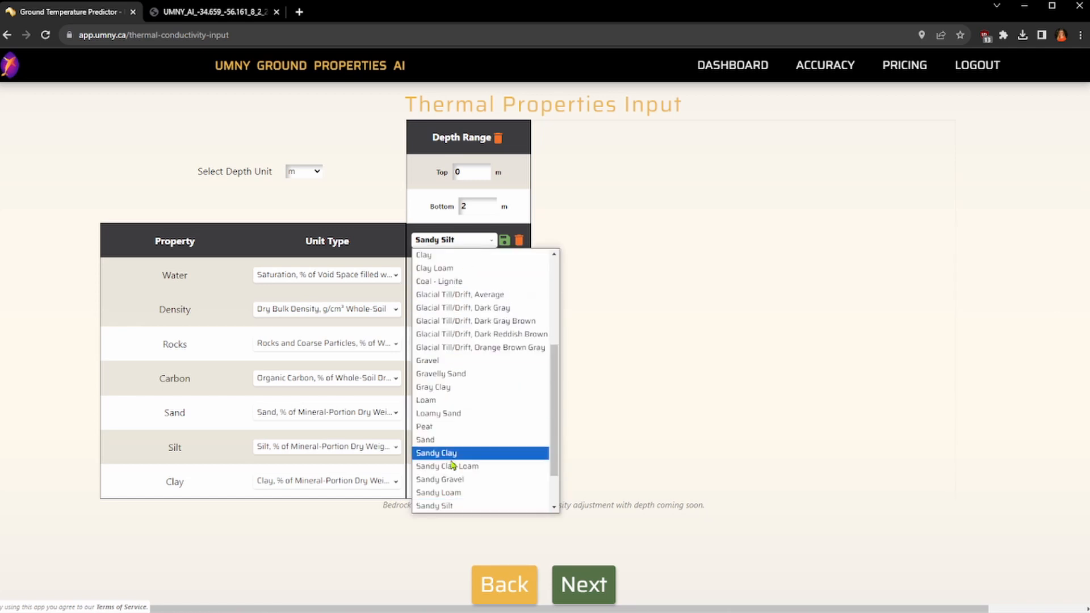
{"action": "left_click", "coordinate": [446, 240]}
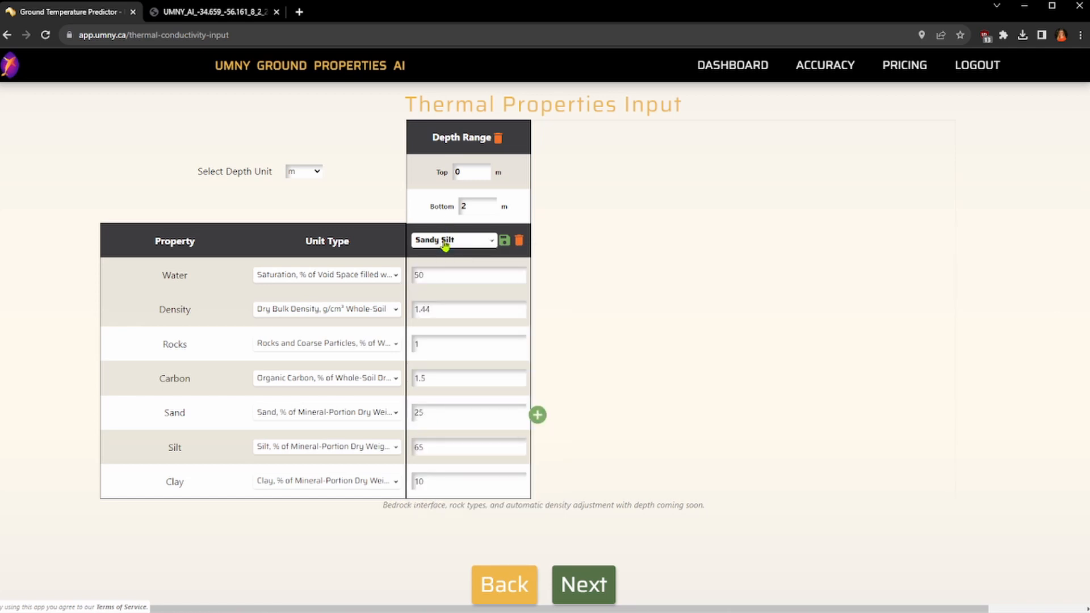
Step: Add a second Clay layer with a bottom depth of 10 m and a water saturation of 60%
{"action": "left_click", "coordinate": [538, 417]}
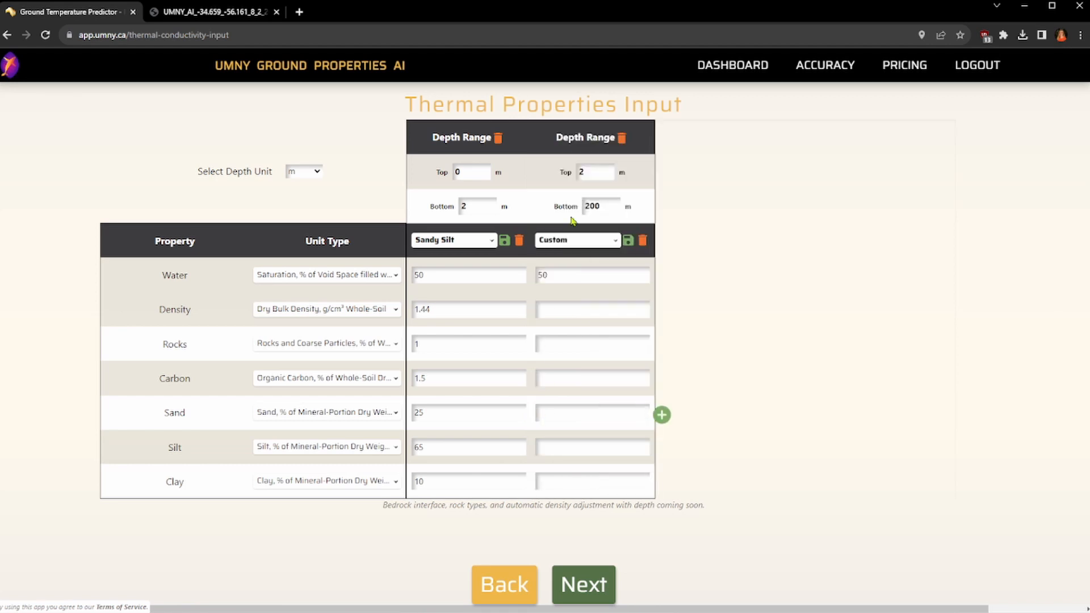
{"action": "left_click_drag", "start_coordinate": [603, 211], "coordinate": [580, 211]}
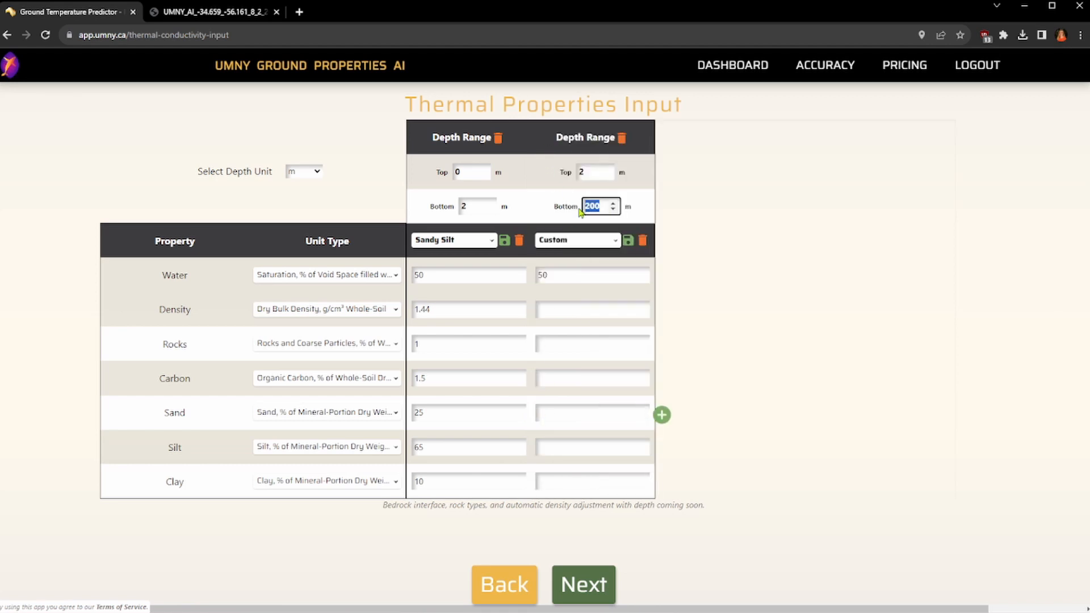
{"action": "type", "text": "10"}
{"action": "left_click", "coordinate": [570, 241]}
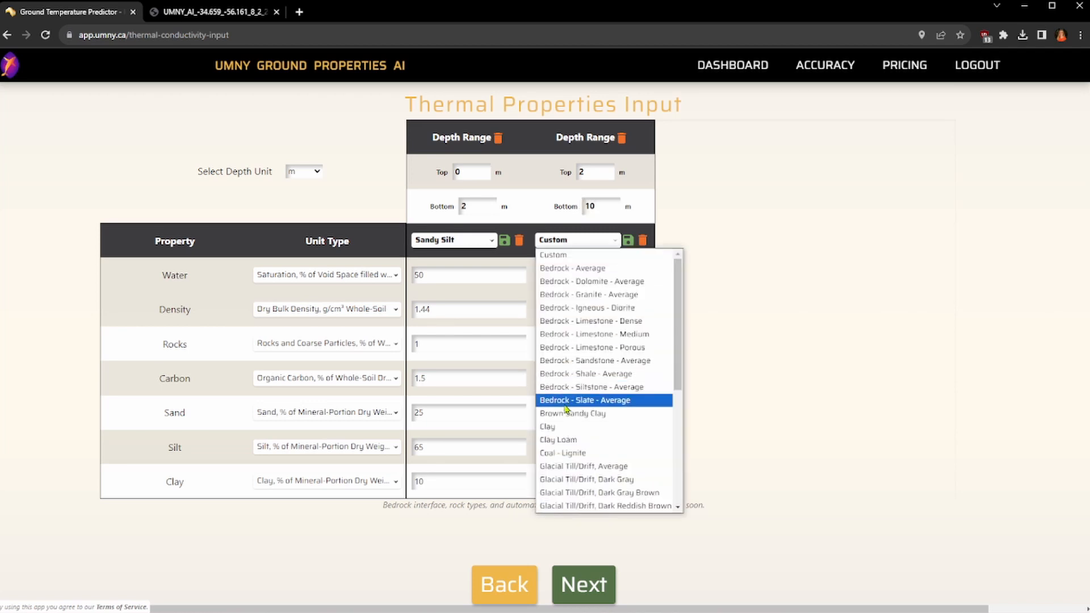
{"action": "left_click", "coordinate": [565, 427]}
{"action": "left_click_drag", "start_coordinate": [575, 281], "coordinate": [538, 283]}
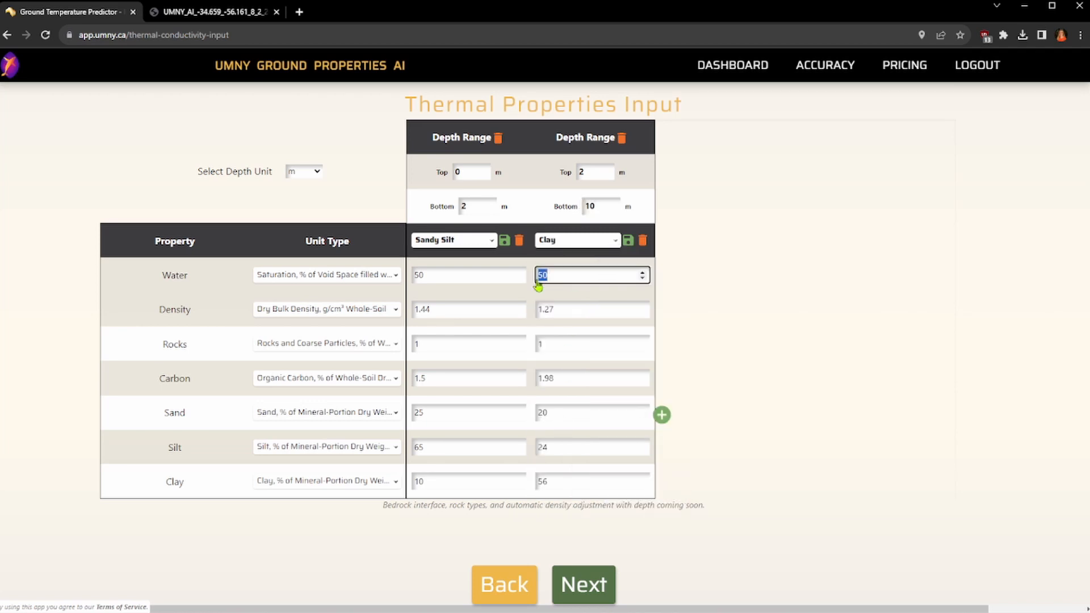
{"action": "type", "text": "6"}
Step: Add a third Sandy Clay layer with a bottom depth of 50 m and a water saturation of 100%
{"action": "left_click", "coordinate": [662, 415]}
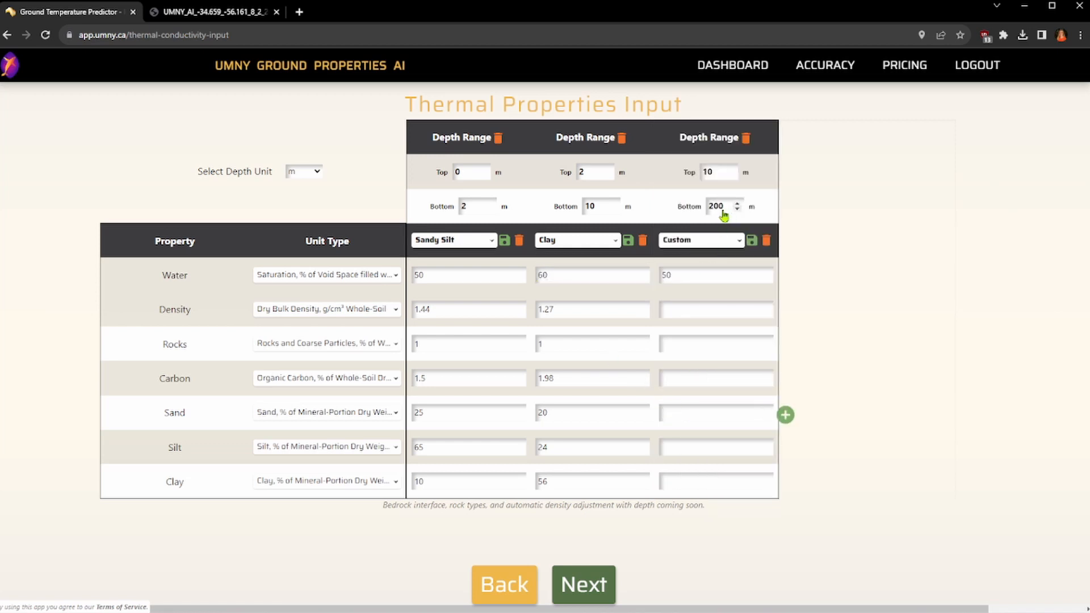
{"action": "double_click", "coordinate": [710, 211]}
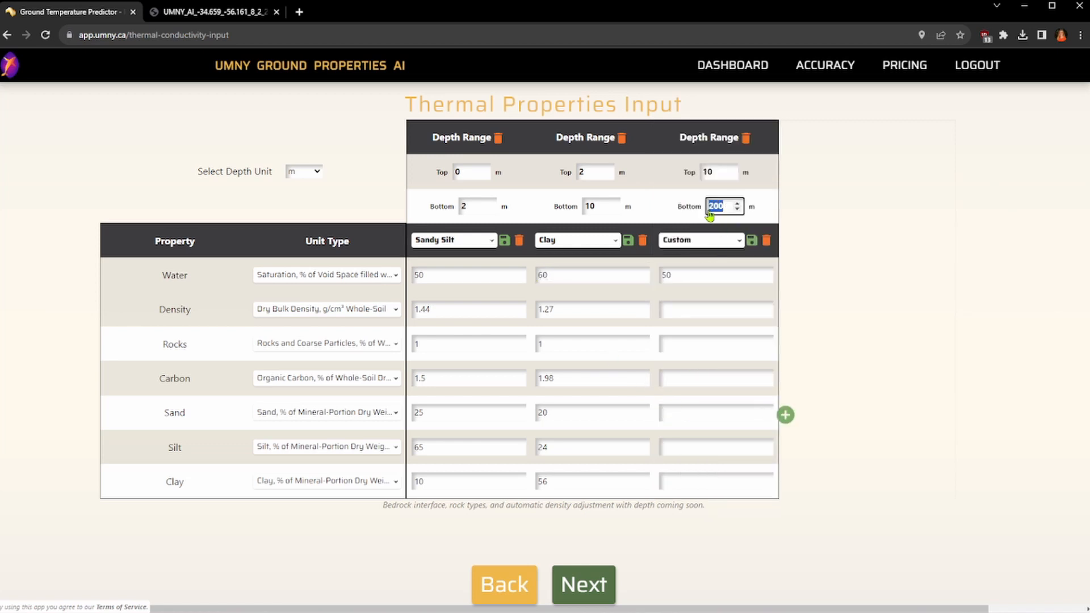
{"action": "type", "text": "50"}
{"action": "left_click", "coordinate": [712, 243]}
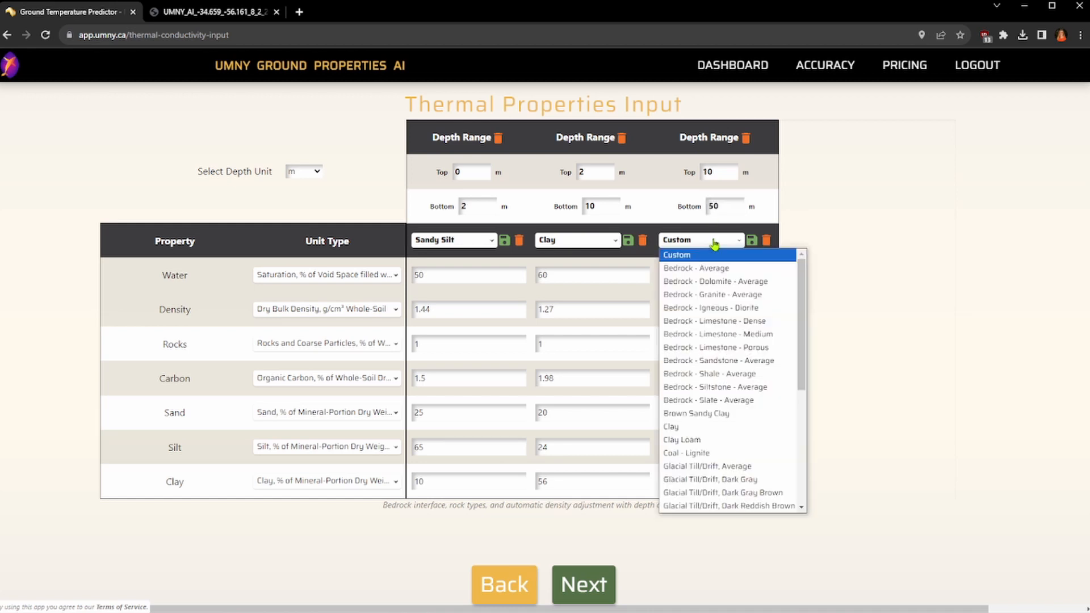
{"action": "left_click_drag", "start_coordinate": [807, 368], "coordinate": [795, 485]}
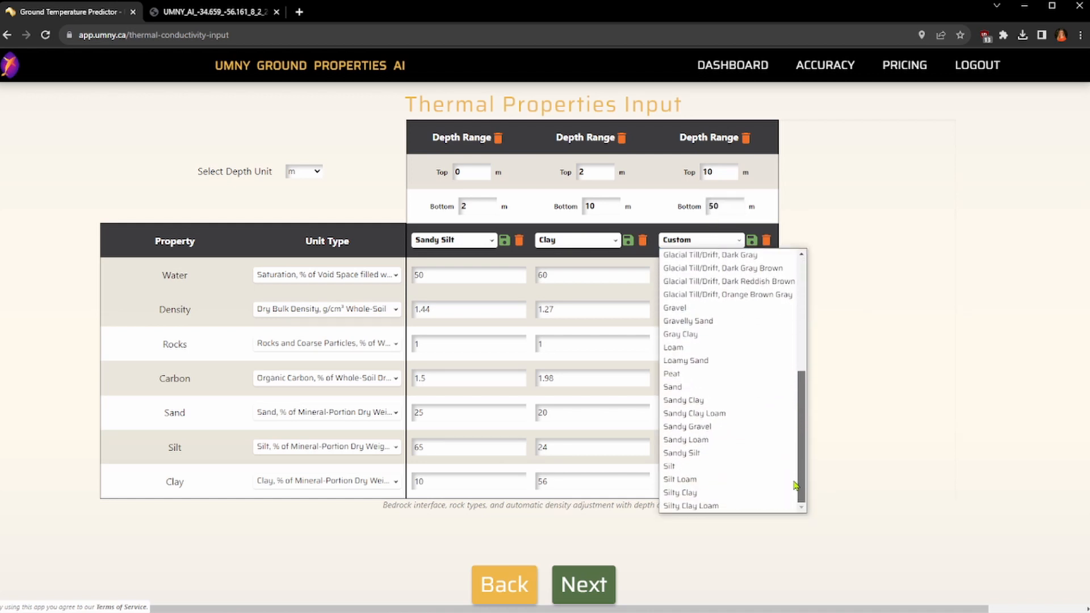
{"action": "left_click", "coordinate": [715, 404]}
{"action": "left_click_drag", "start_coordinate": [710, 281], "coordinate": [642, 278]}
{"action": "type", "text": "100"}
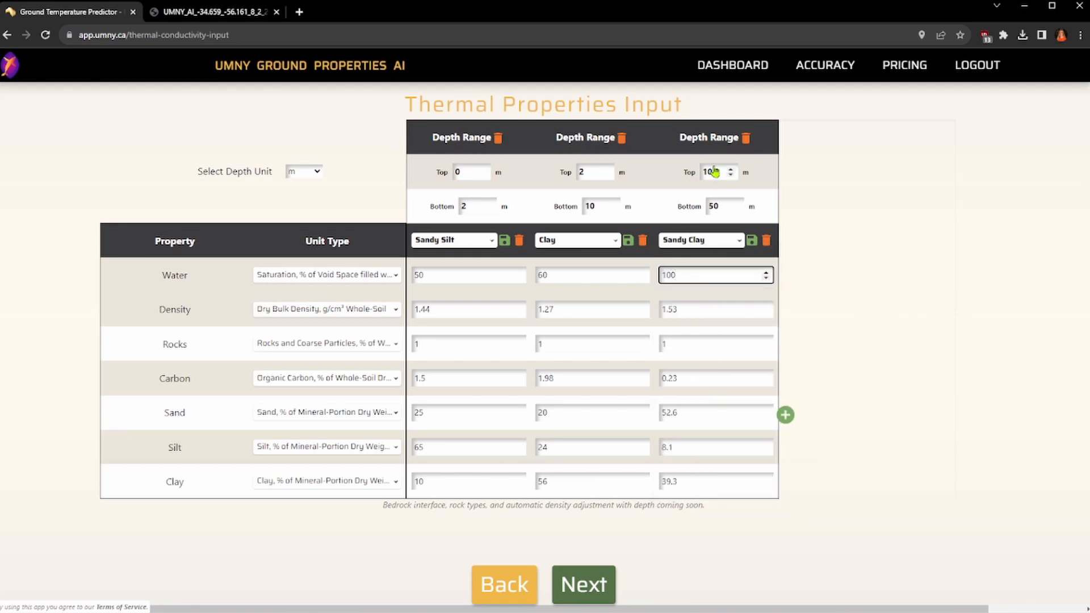
Step: Add a fourth layer below the Sandy Clay and set its type to Bedrock - Shale - Average
{"action": "left_click", "coordinate": [790, 417]}
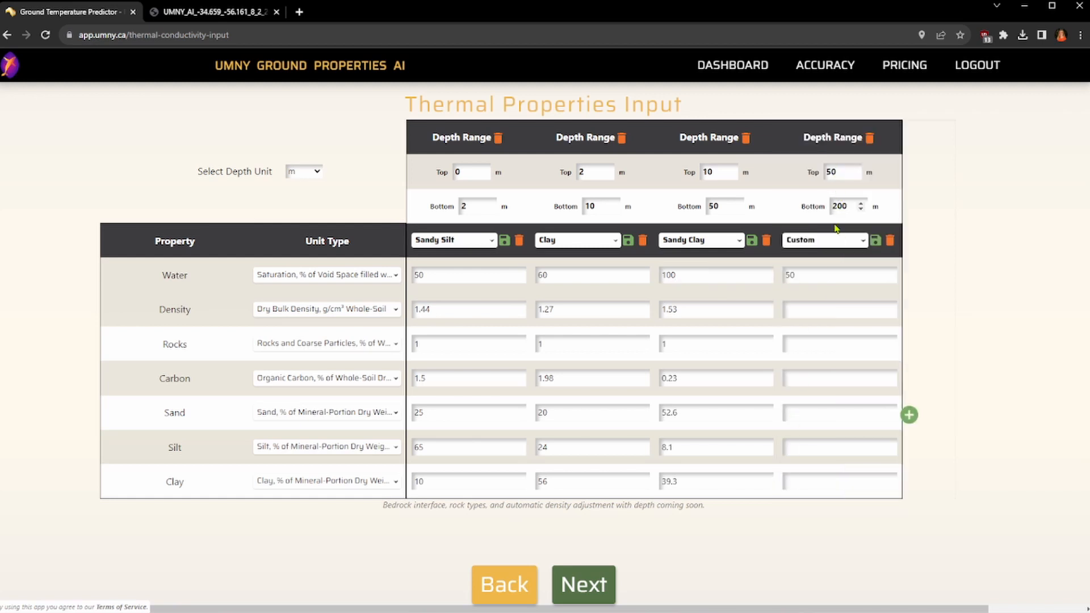
{"action": "left_click", "coordinate": [826, 246]}
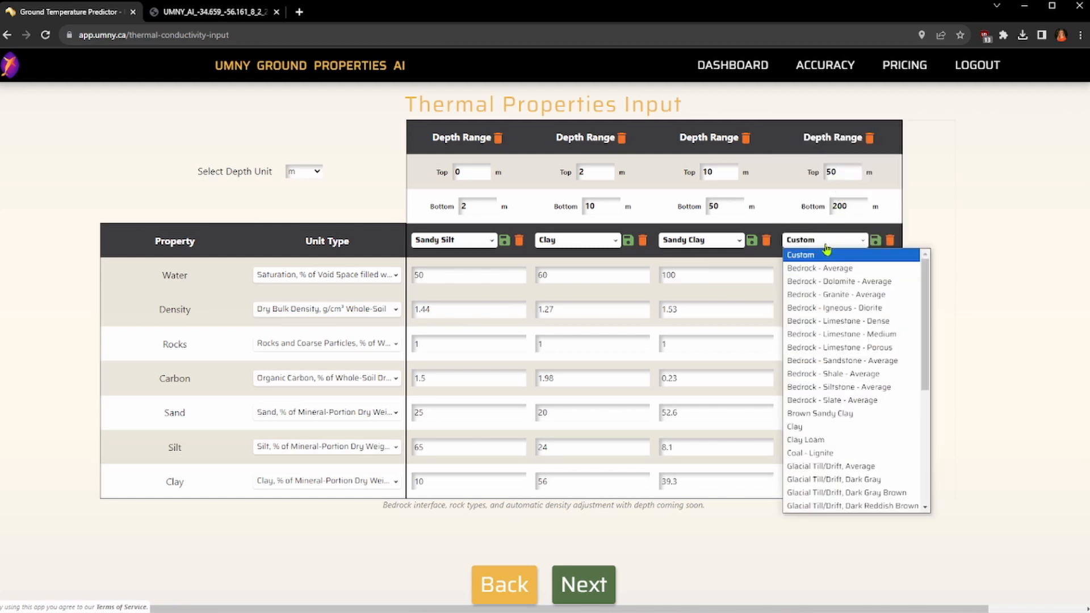
{"action": "left_click", "coordinate": [861, 379]}
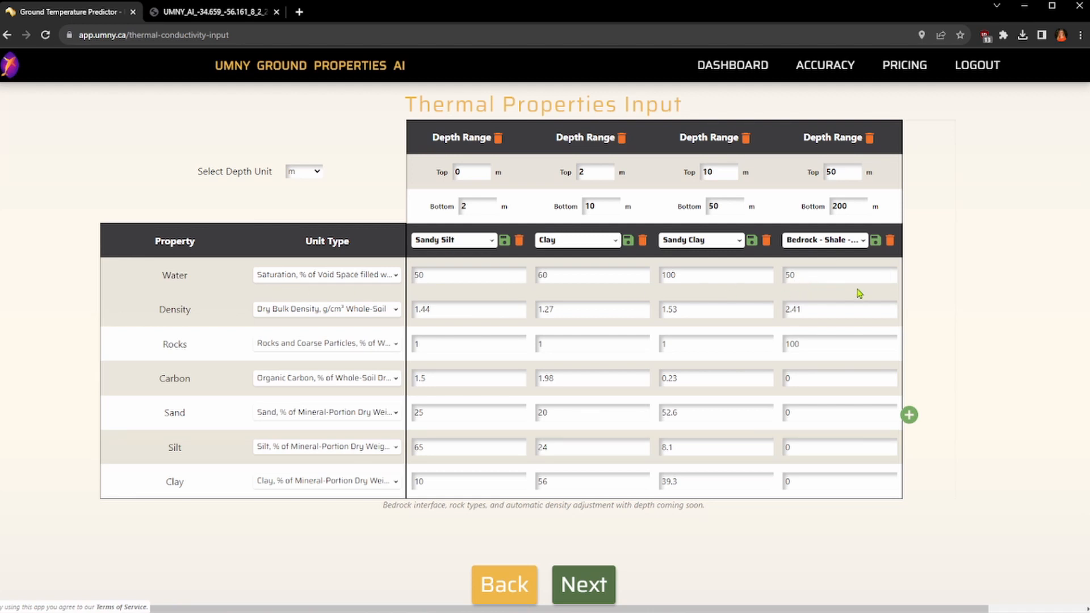
Step: Submit the soil profile and review the location and layer inputs down to the shale bedrock
{"action": "left_click", "coordinate": [606, 593]}
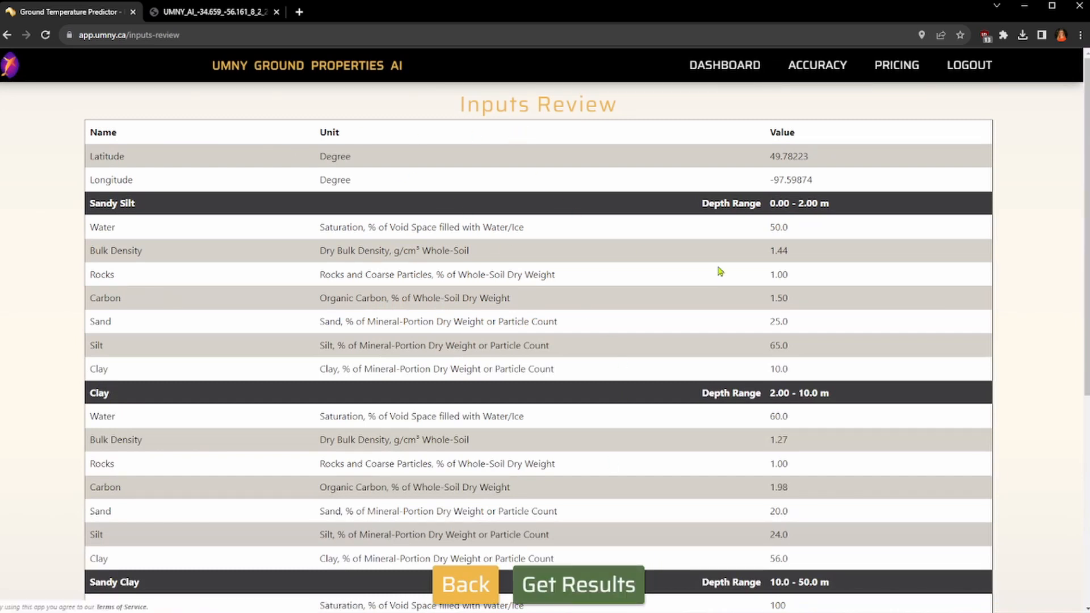
{"action": "scroll", "coordinate": [648, 253], "scroll_direction": "down", "scroll_amount": 6}
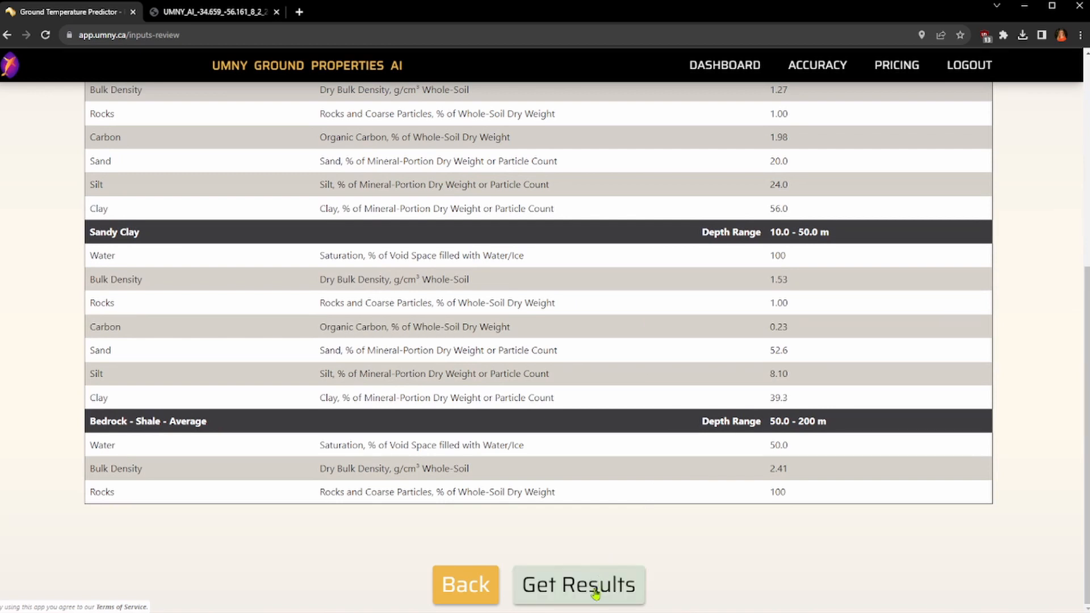
Step: Request the borehole results and confirm using one temperature and one thermal conductivity prediction
{"action": "left_click", "coordinate": [595, 593]}
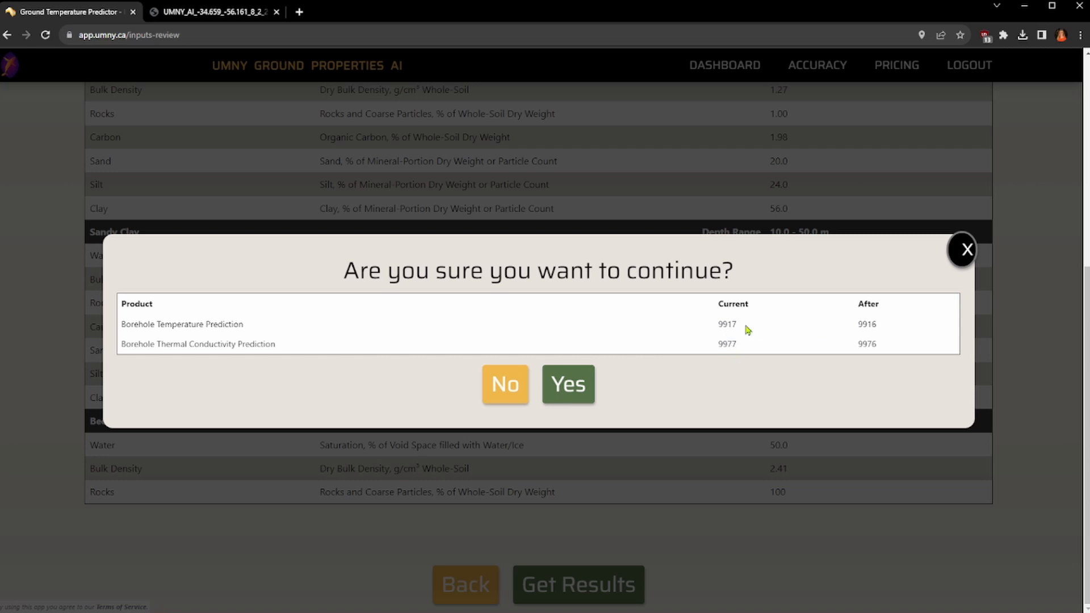
{"action": "left_click", "coordinate": [569, 384]}
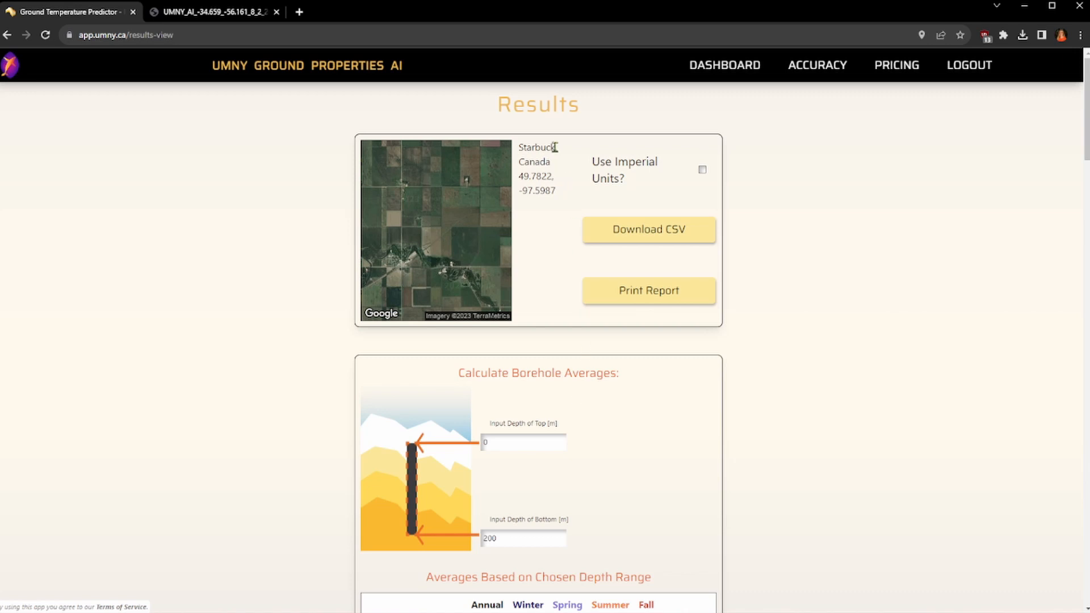
Step: Try imperial units for the borehole results and switch back to metric
{"action": "left_click", "coordinate": [703, 172]}
{"action": "left_click", "coordinate": [703, 173]}
{"action": "left_click", "coordinate": [703, 170]}
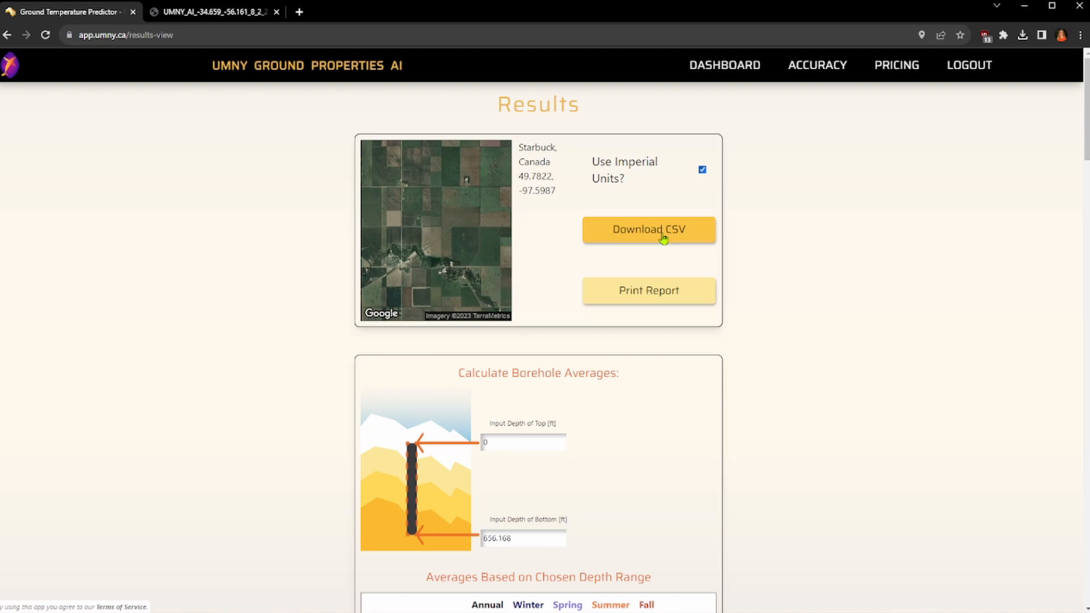
{"action": "left_click", "coordinate": [703, 170]}
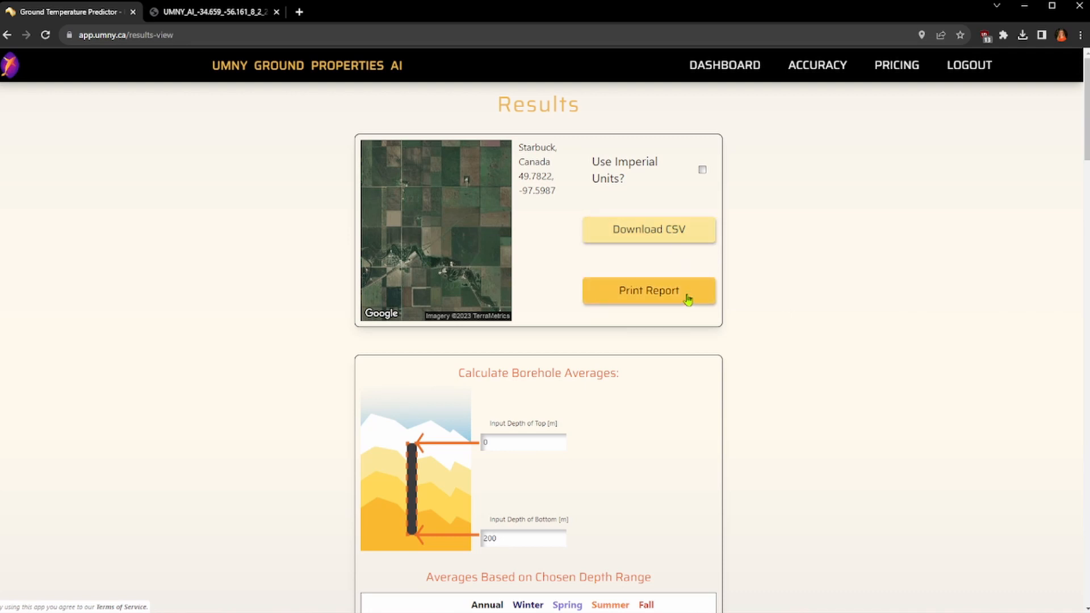
Step: Look through the example PDF ground thermal property report for Villa San Cono and return to the Starbuck results
{"action": "left_click", "coordinate": [231, 16]}
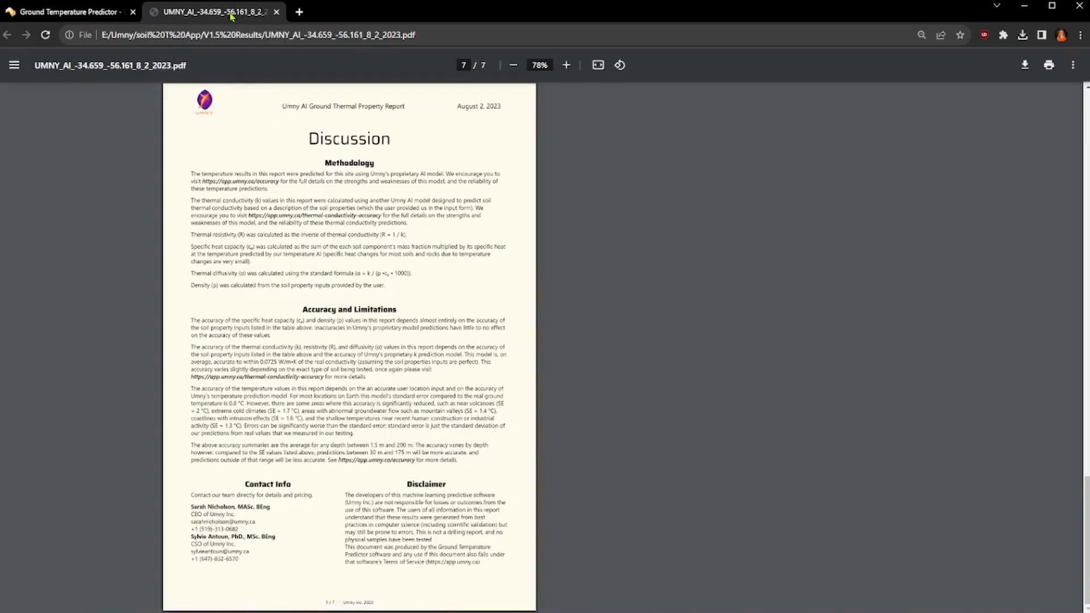
{"action": "scroll", "coordinate": [730, 315], "scroll_direction": "up", "scroll_amount": 20}
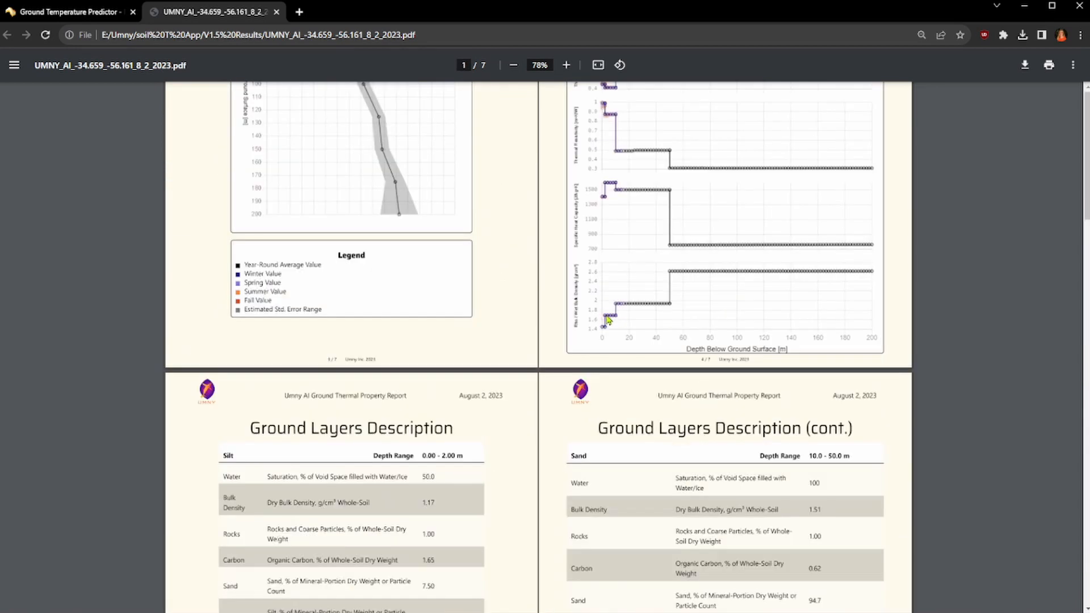
{"action": "scroll", "coordinate": [567, 363], "scroll_direction": "up", "scroll_amount": 8}
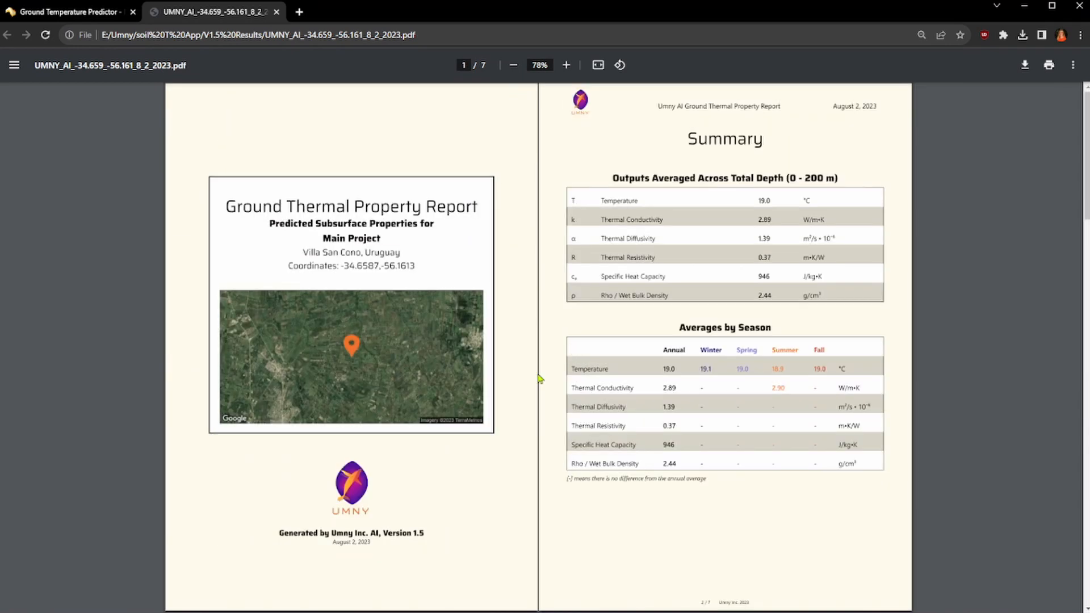
{"action": "left_click", "coordinate": [80, 11]}
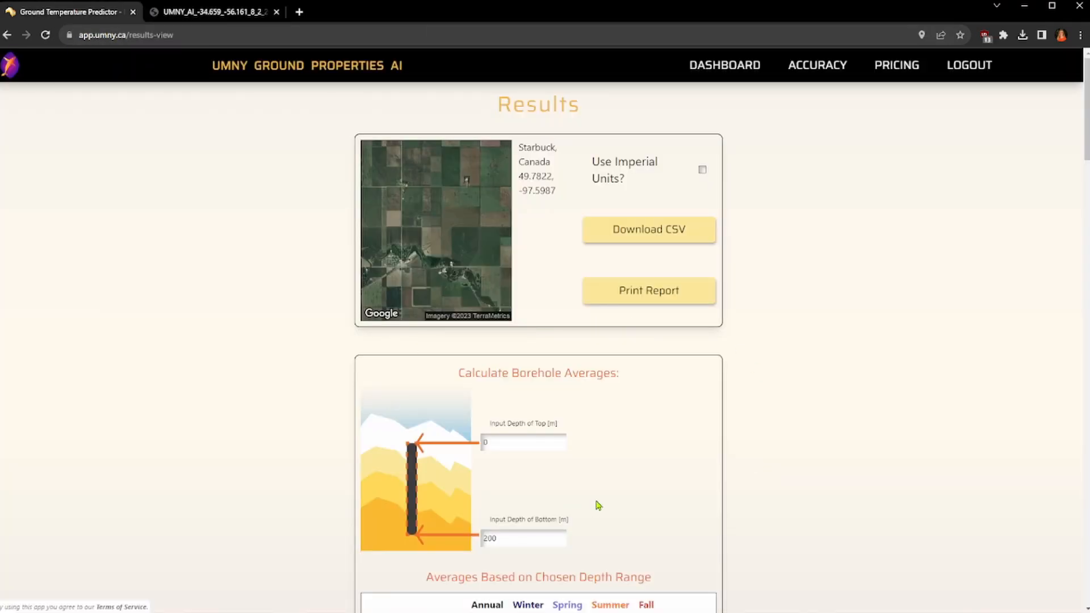
Step: Set the bottom depth for the borehole averages to 5 m
{"action": "scroll", "coordinate": [1087, 156], "scroll_direction": "down", "scroll_amount": 1}
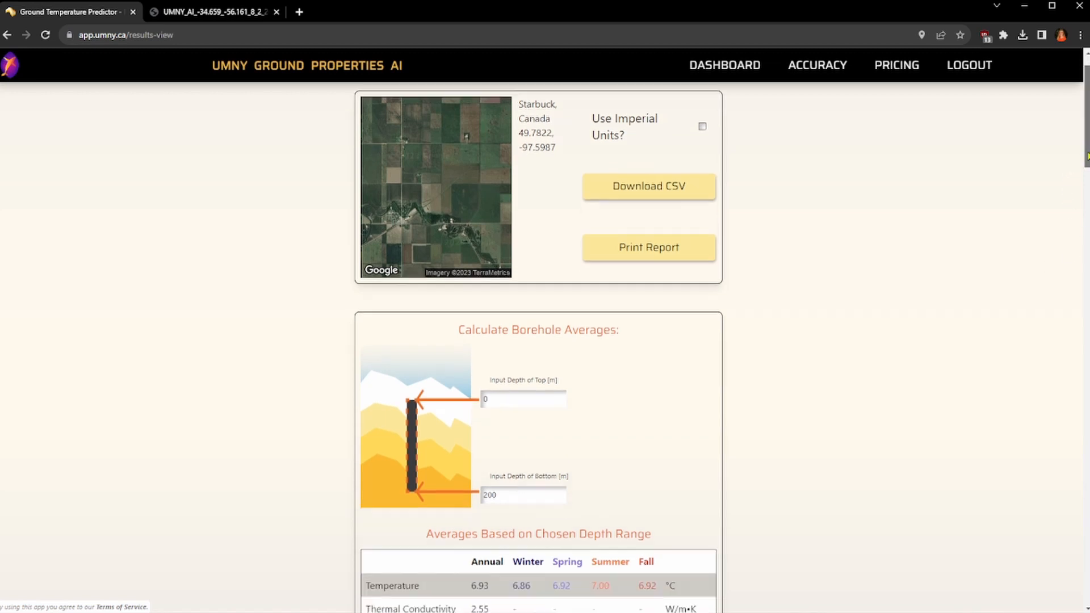
{"action": "scroll", "coordinate": [1088, 156], "scroll_direction": "down", "scroll_amount": 3}
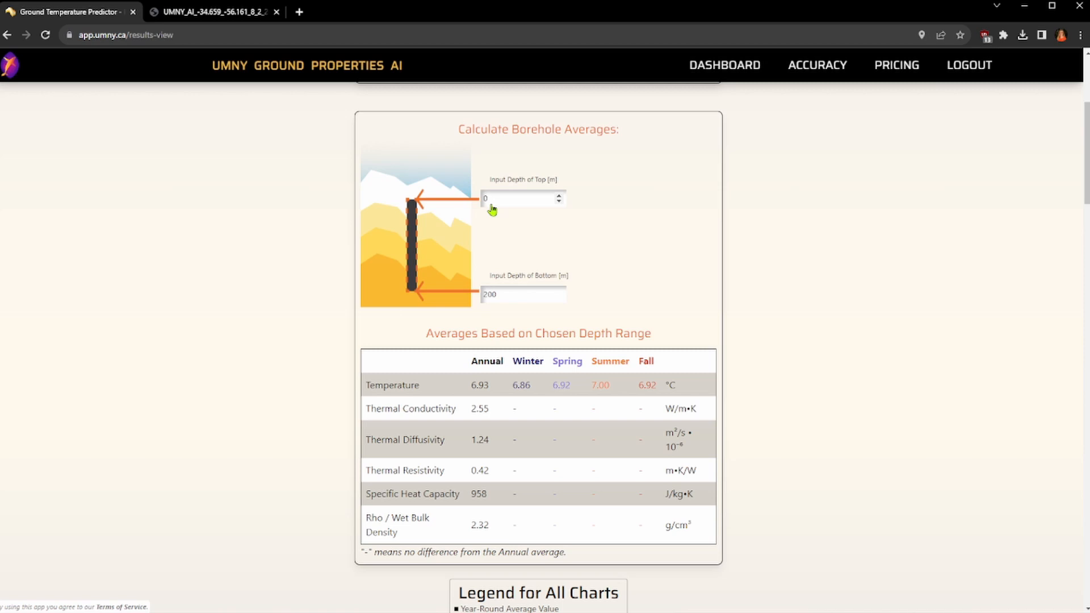
{"action": "left_click_drag", "start_coordinate": [508, 302], "coordinate": [483, 303]}
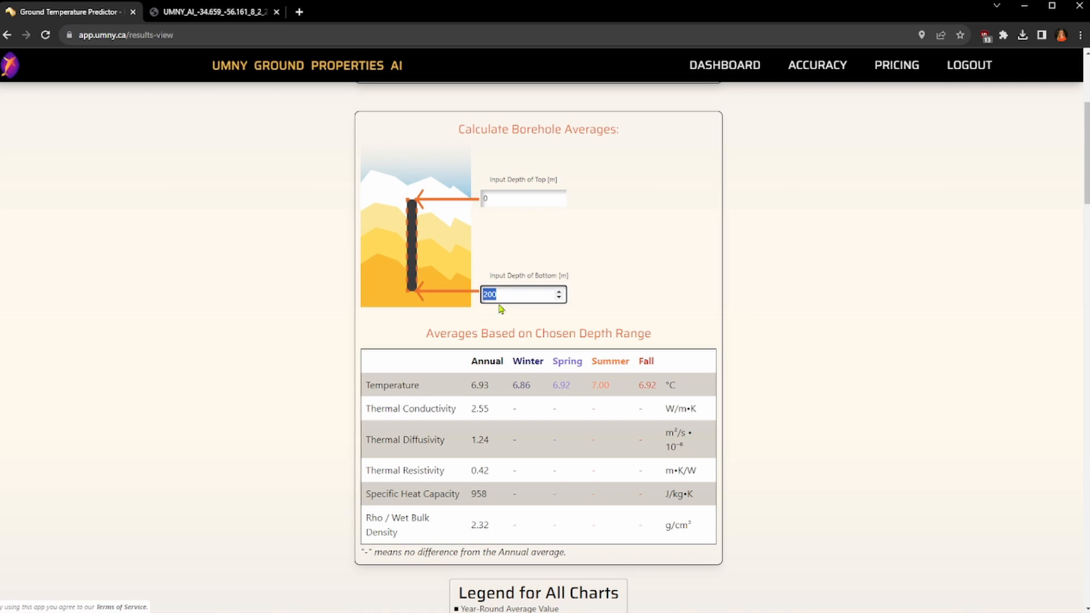
{"action": "type", "text": "5"}
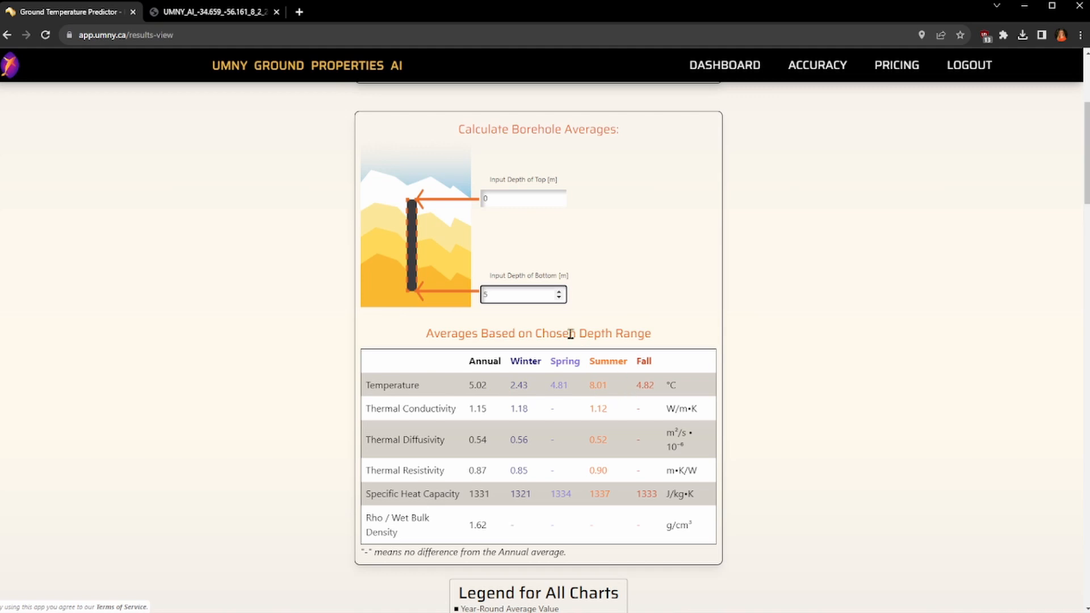
Step: Set the borehole averages depth range to 50 m top and 200 m bottom, and check the average temperature and thermal conductivity
{"action": "double_click", "coordinate": [518, 200]}
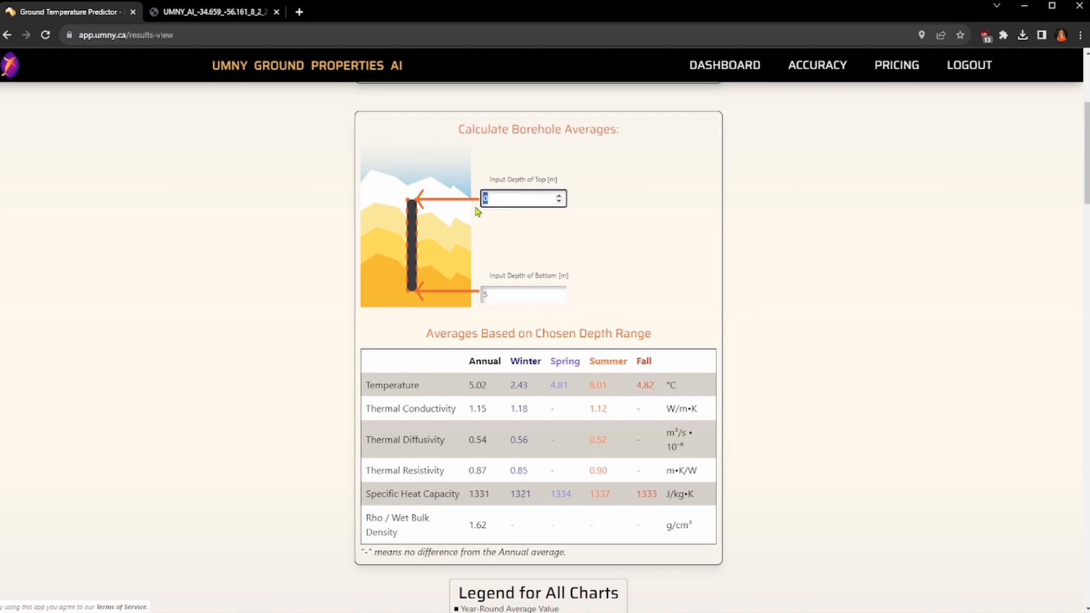
{"action": "type", "text": "50"}
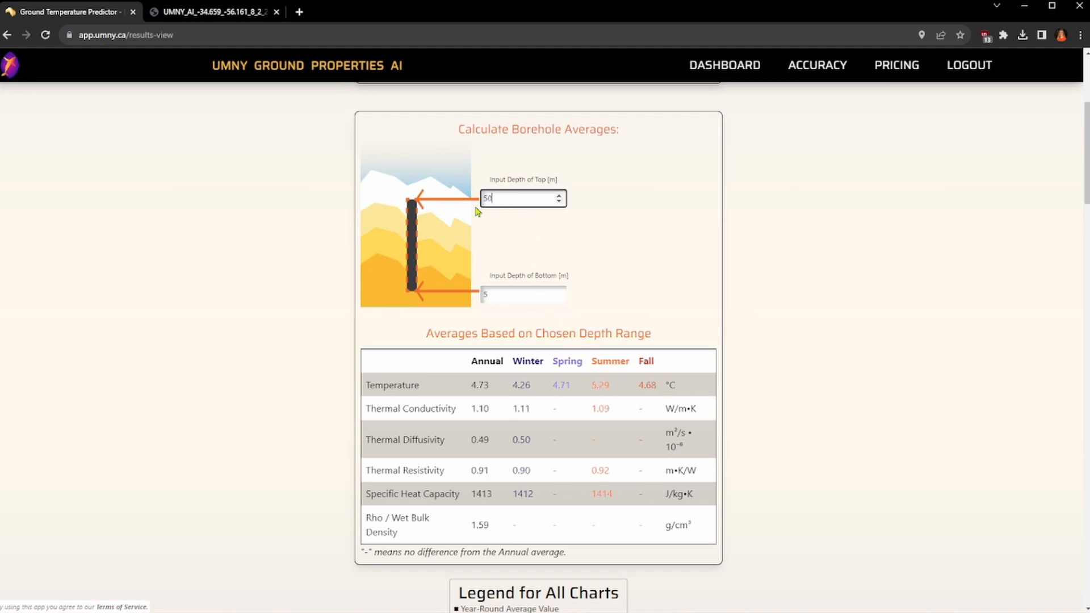
{"action": "double_click", "coordinate": [492, 296]}
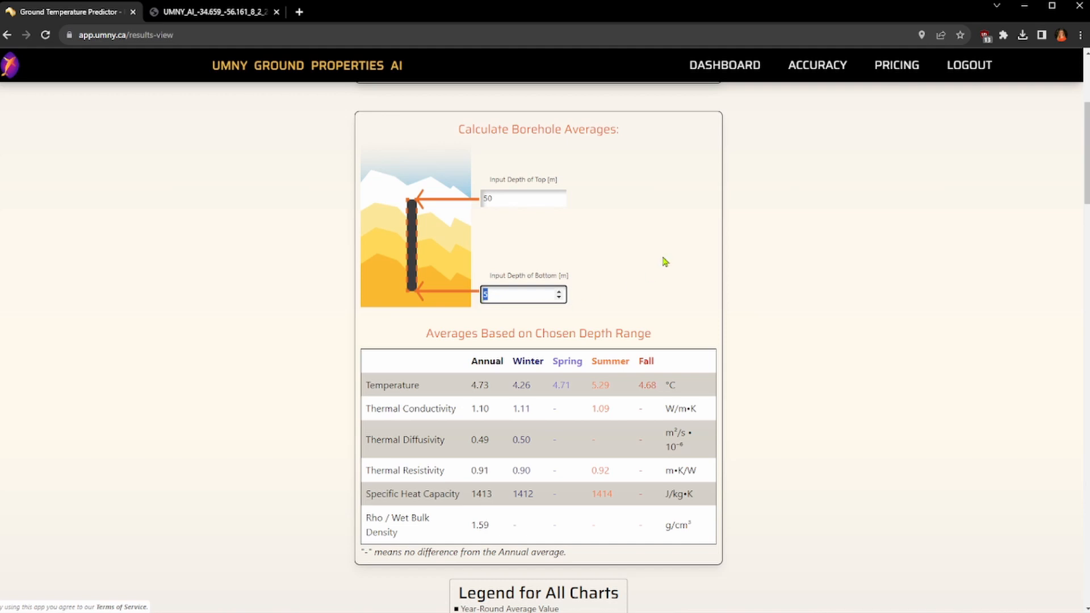
{"action": "type", "text": "200"}
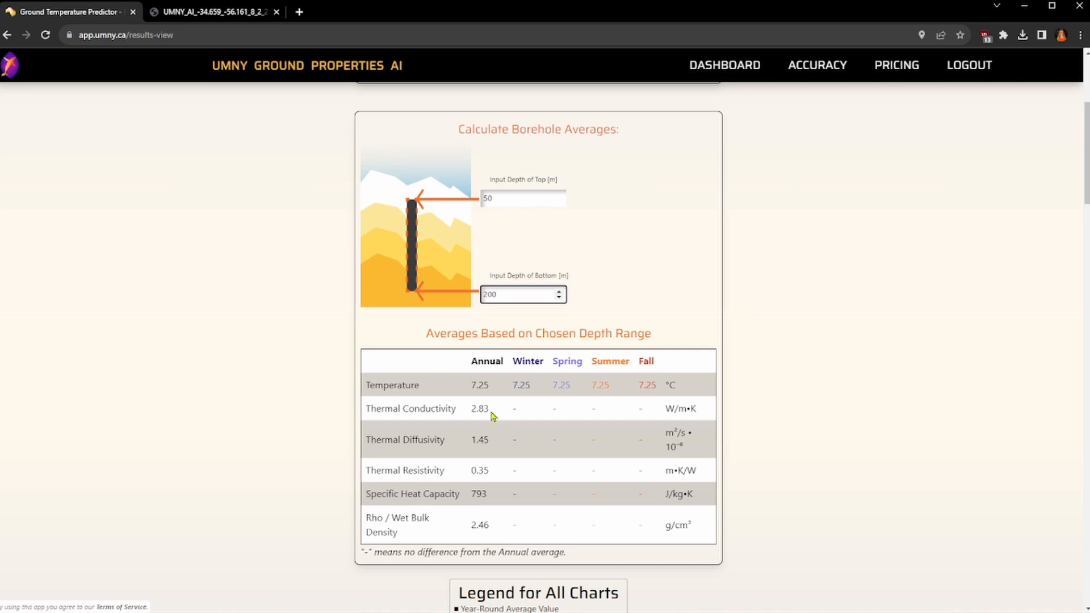
{"action": "left_click_drag", "start_coordinate": [492, 412], "coordinate": [392, 386]}
{"action": "left_click", "coordinate": [458, 400]}
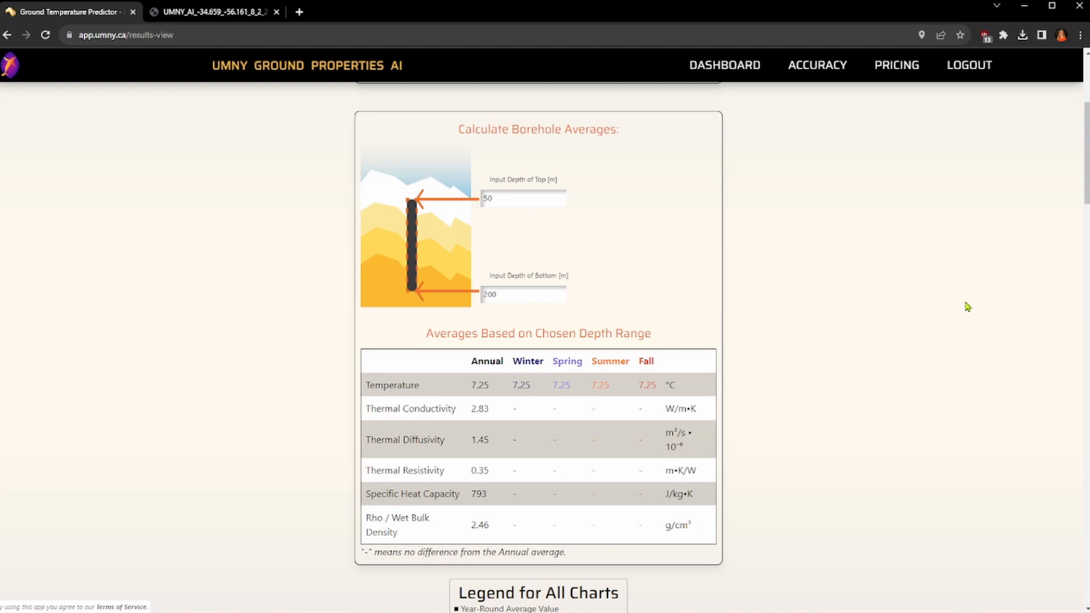
Step: Examine the predicted ground temperature and its standard error bounds at 175 m and 150 m in the temperature profile chart
{"action": "left_click_drag", "start_coordinate": [1088, 171], "coordinate": [1088, 252]}
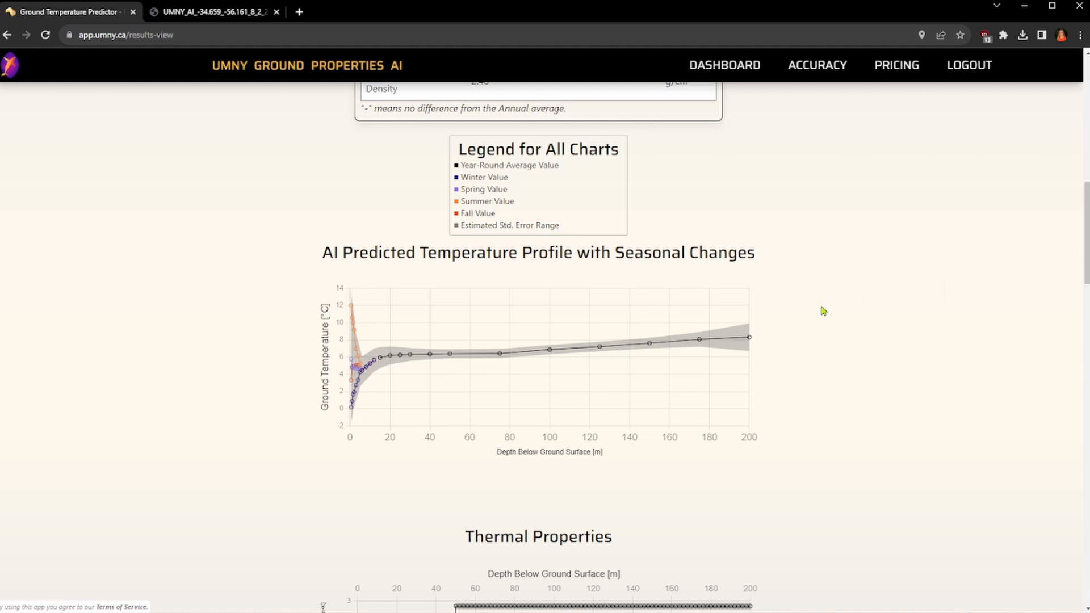
{"action": "mouse_move", "coordinate": [695, 345]}
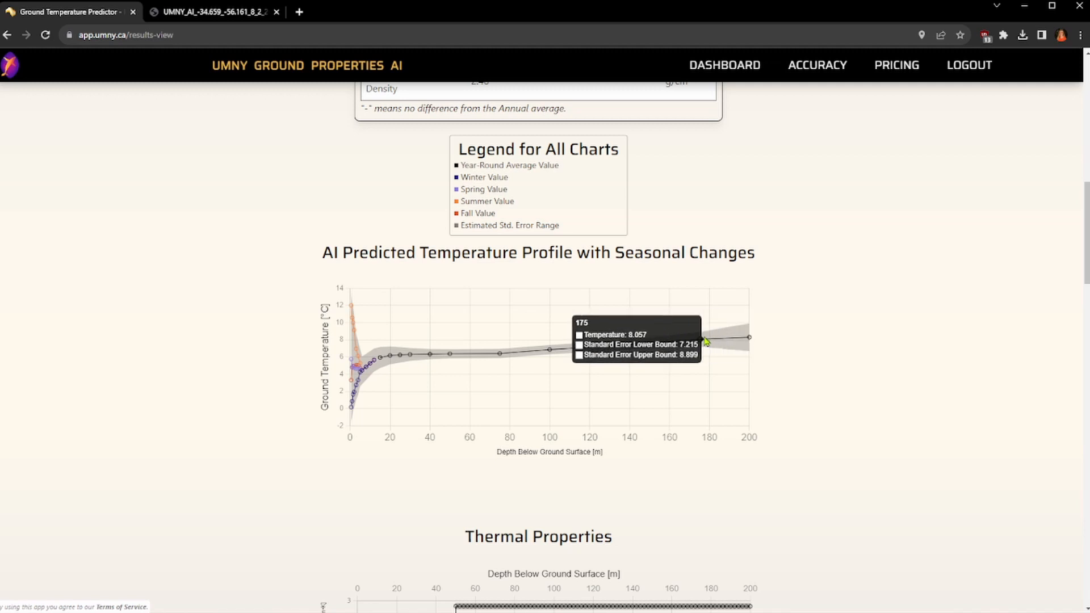
{"action": "mouse_move", "coordinate": [649, 348]}
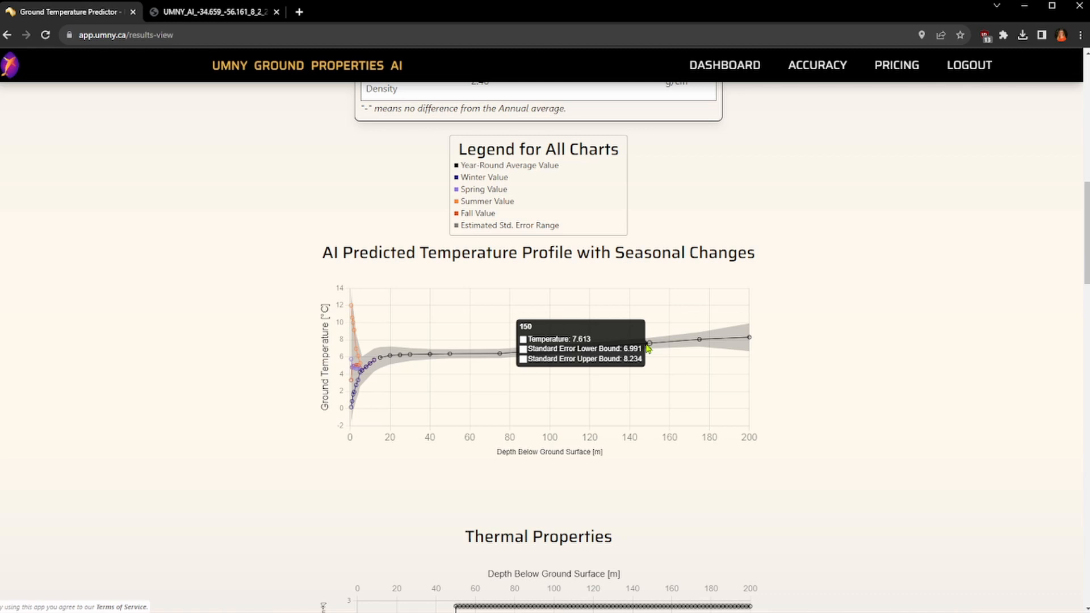
Step: Inspect the thermal property charts, reading the thermal conductivity at several depths across the soil and bedrock layers
{"action": "scroll", "coordinate": [854, 420], "scroll_direction": "down", "scroll_amount": 4}
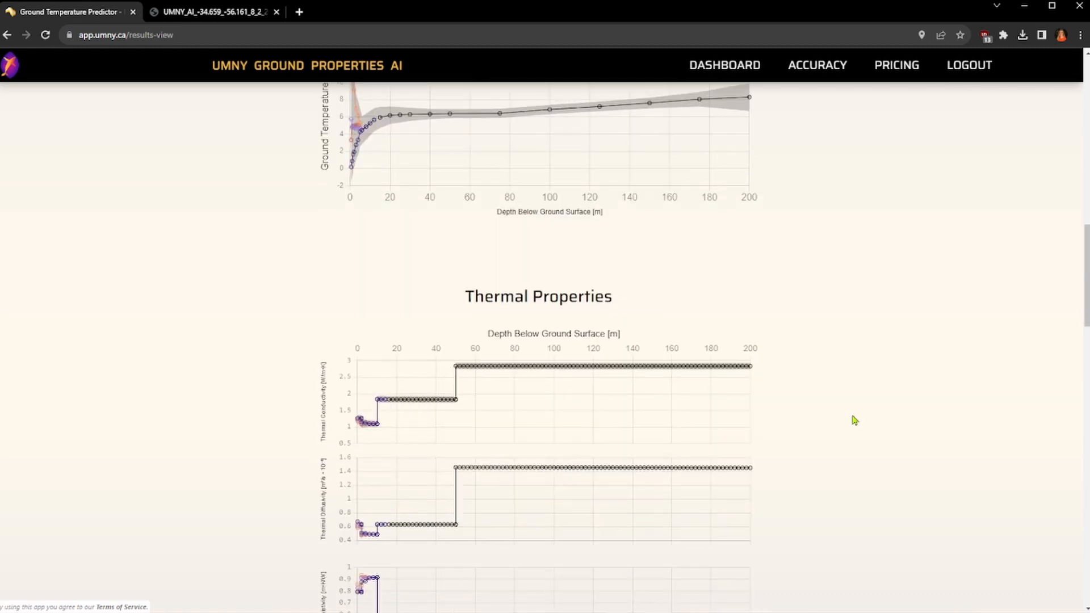
{"action": "left_click_drag", "start_coordinate": [1086, 284], "coordinate": [1087, 320]}
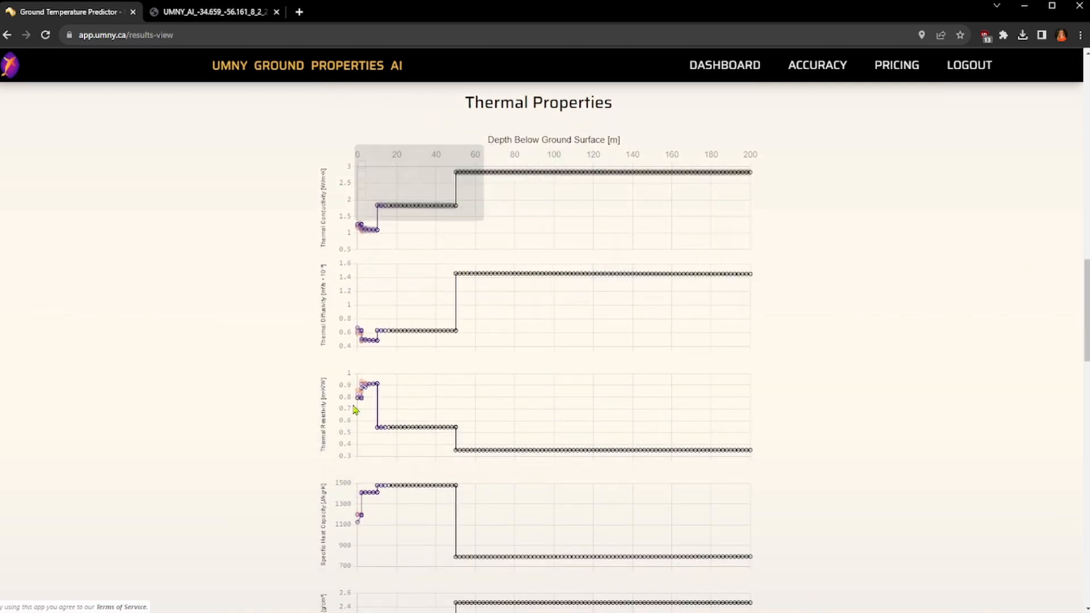
{"action": "mouse_move", "coordinate": [364, 216]}
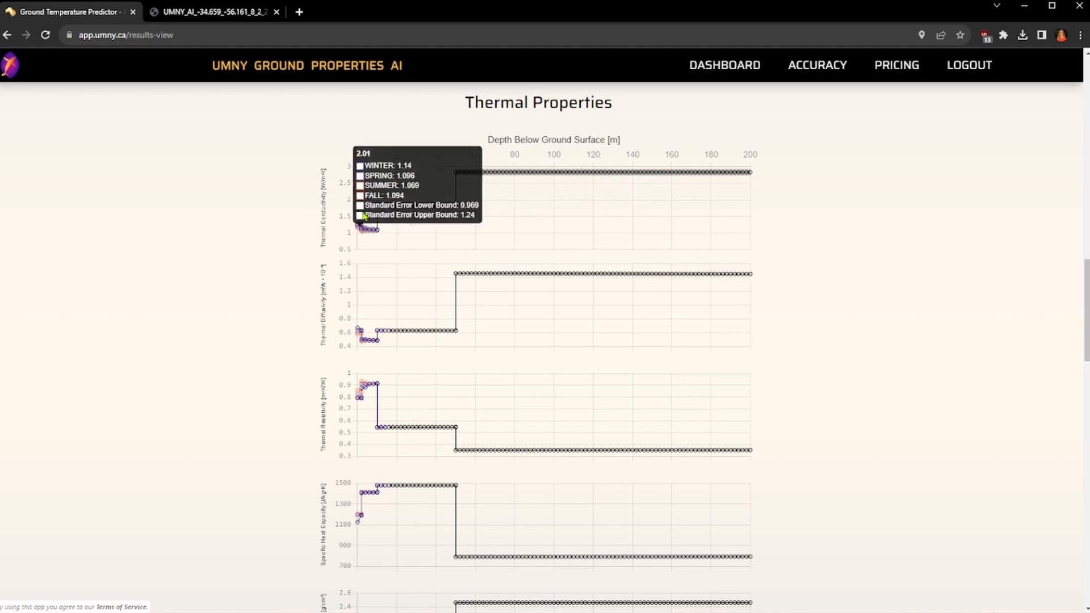
{"action": "mouse_move", "coordinate": [379, 237]}
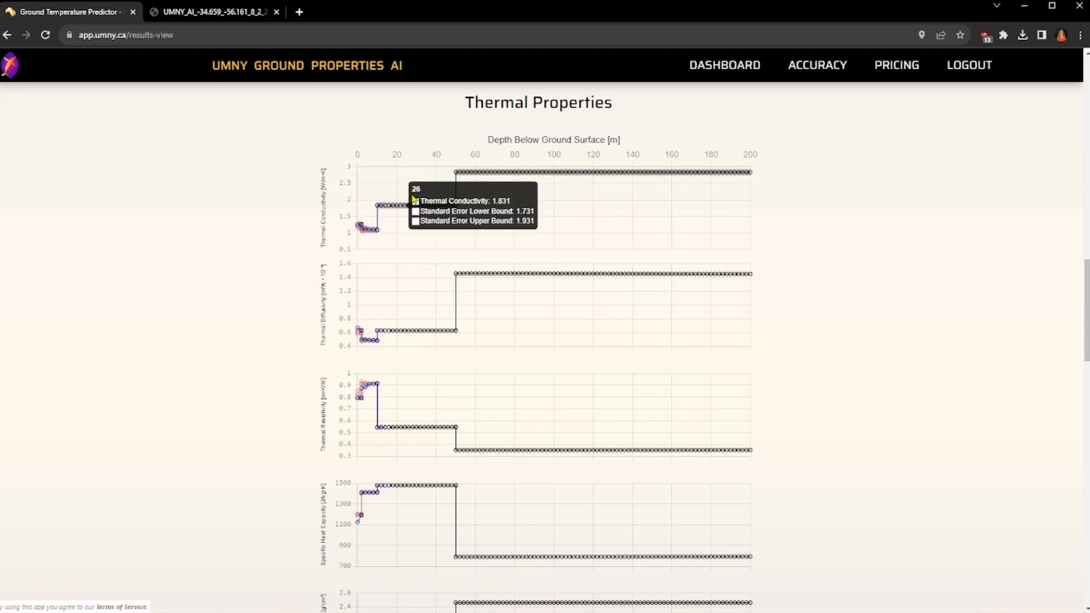
{"action": "mouse_move", "coordinate": [466, 182]}
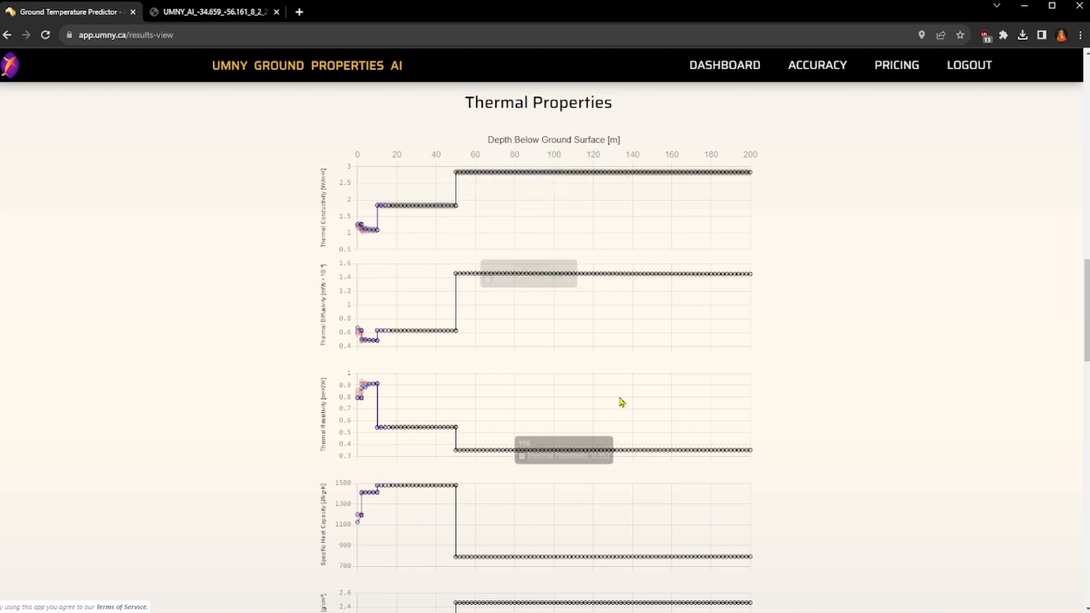
Step: Review the ground profile inputs from the Sandy Silt layer to the shale bedrock and return to the dashboard of previous results
{"action": "left_click_drag", "start_coordinate": [1086, 333], "coordinate": [1062, 449]}
{"action": "scroll", "coordinate": [1062, 449], "scroll_direction": "down", "scroll_amount": 10}
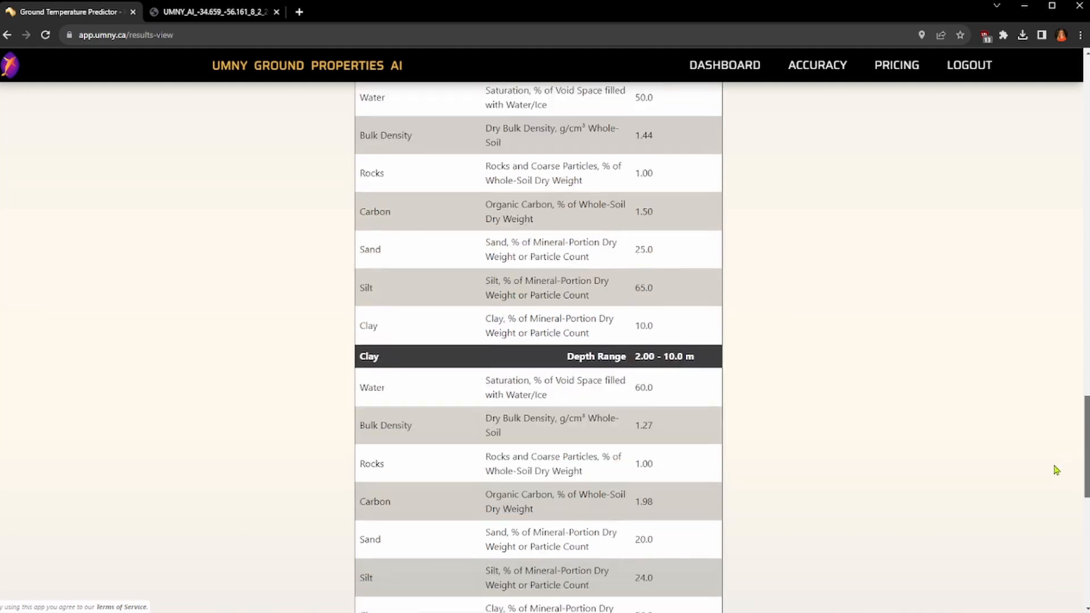
{"action": "scroll", "coordinate": [1037, 546], "scroll_direction": "down", "scroll_amount": 3}
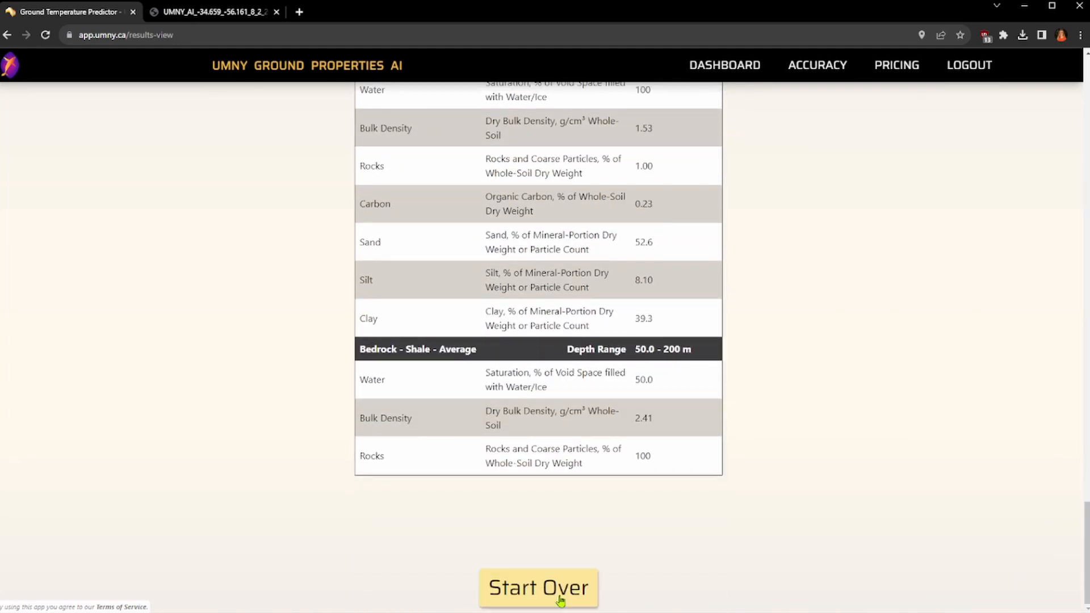
{"action": "scroll", "coordinate": [639, 483], "scroll_direction": "up", "scroll_amount": 15}
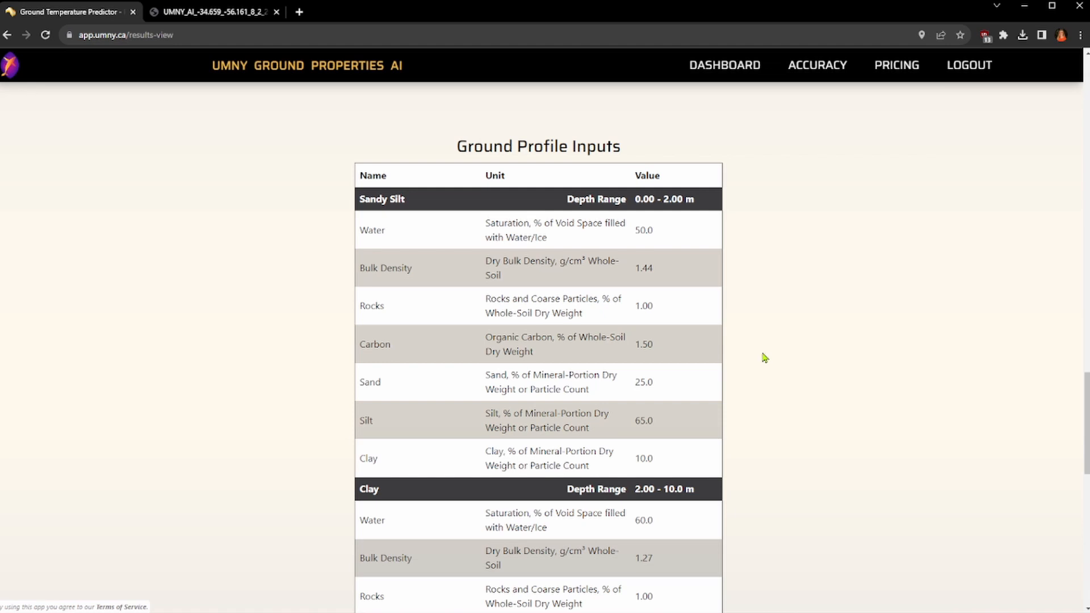
{"action": "left_click", "coordinate": [726, 65]}
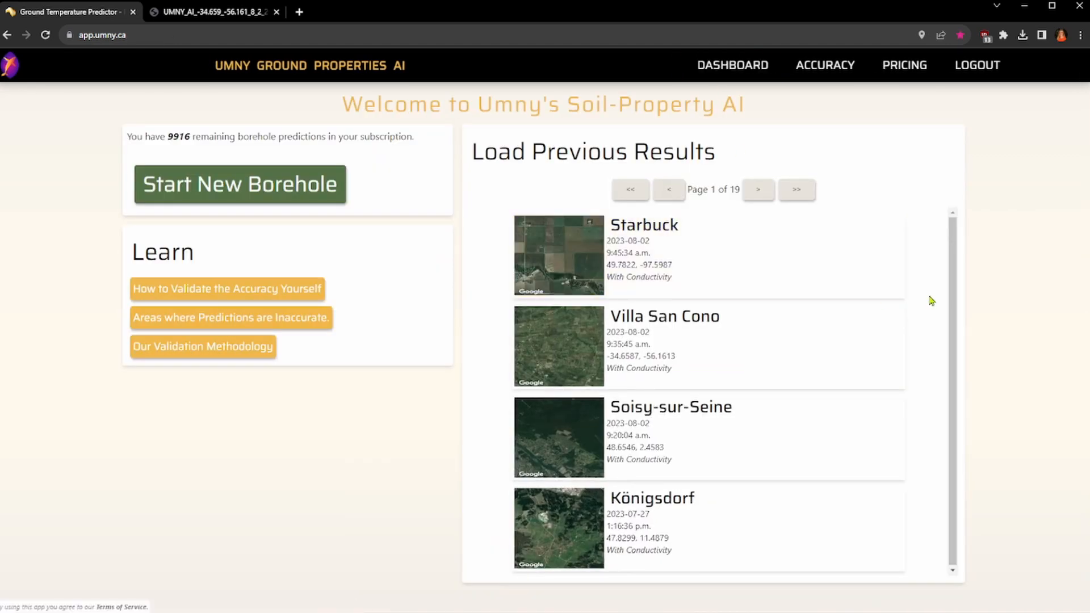